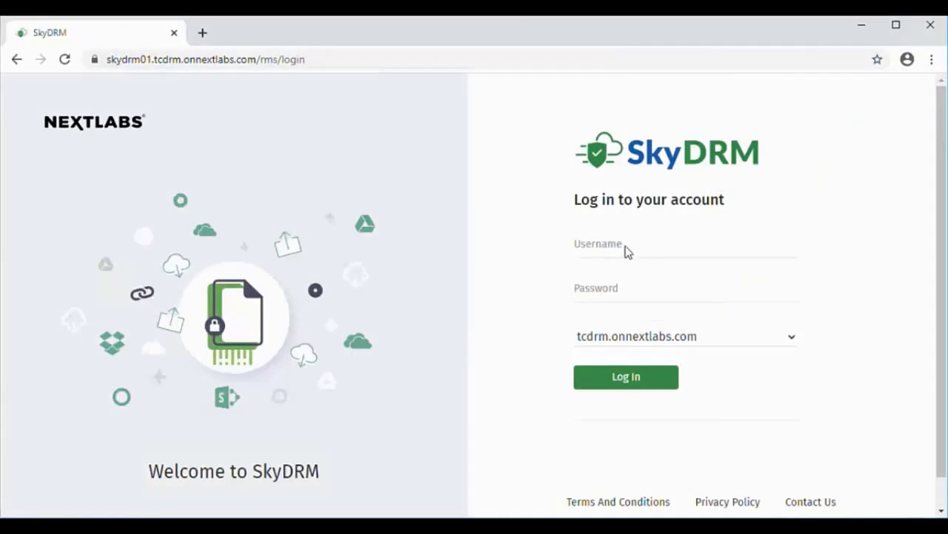
# Sign in to SkyDRM, dismiss the MyDrive tour, and scroll to Projects created by me.
pyautogui.click(597, 256)
pyautogui.write('ed')
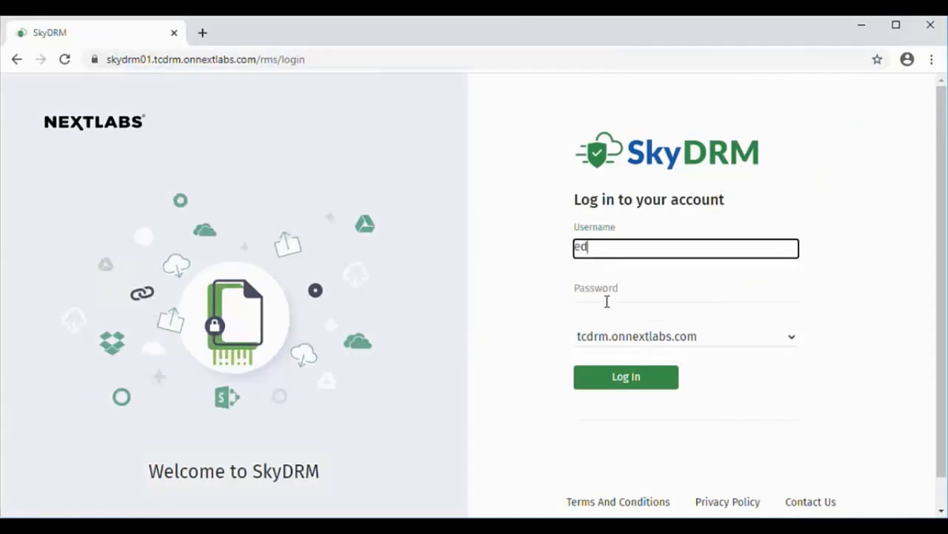
pyautogui.click(606, 301)
pyautogui.click(626, 378)
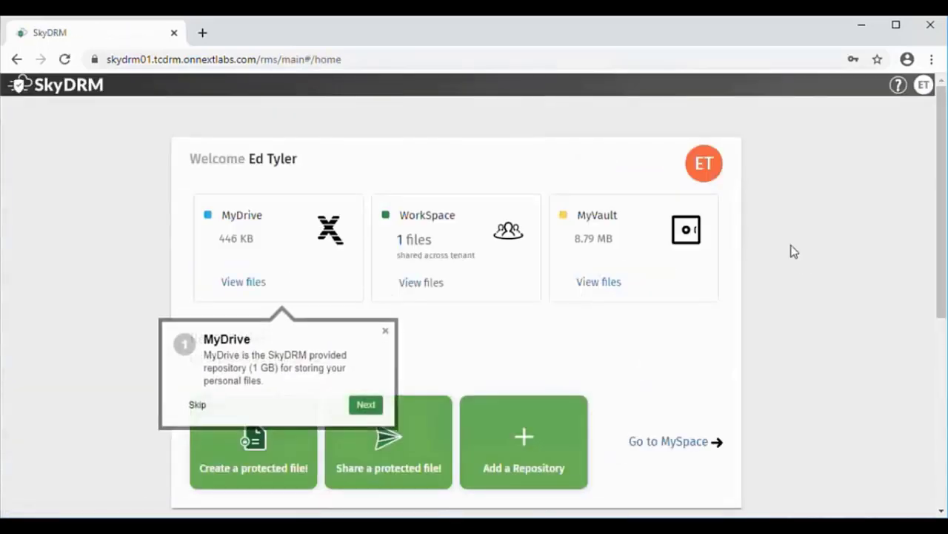
pyautogui.click(384, 337)
pyautogui.moveTo(941, 208); pyautogui.dragTo(928, 419)
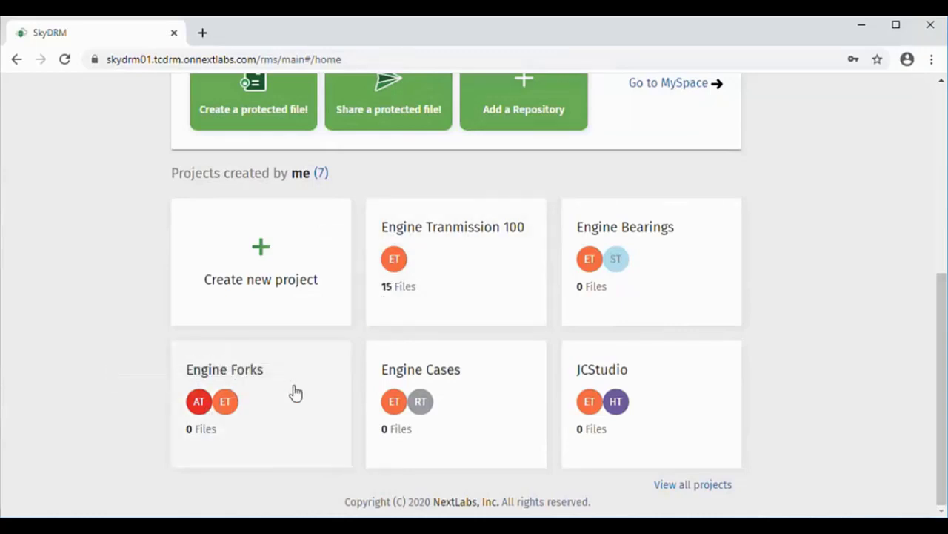
# Look through the Engine Bearings and Engine Cases projects, returning to All Projects after each.
pyautogui.click(627, 236)
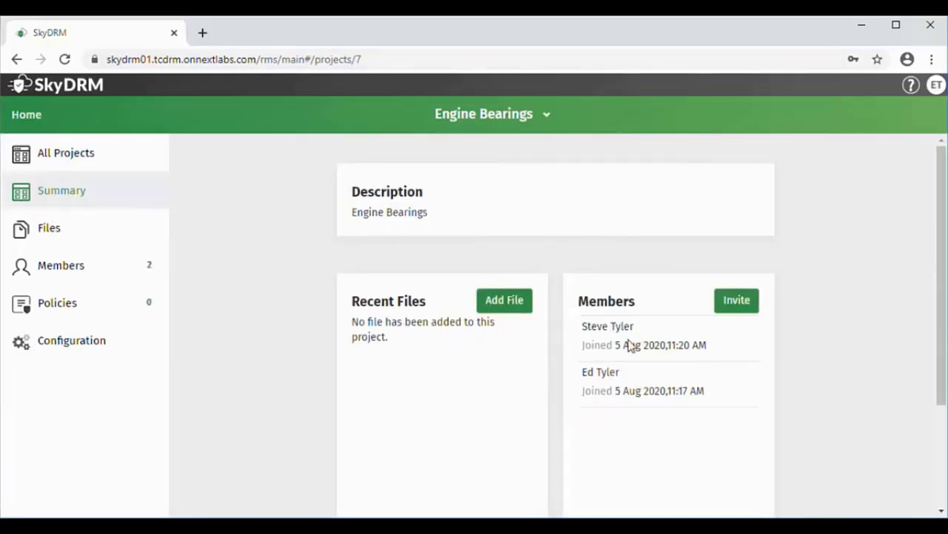
pyautogui.click(56, 152)
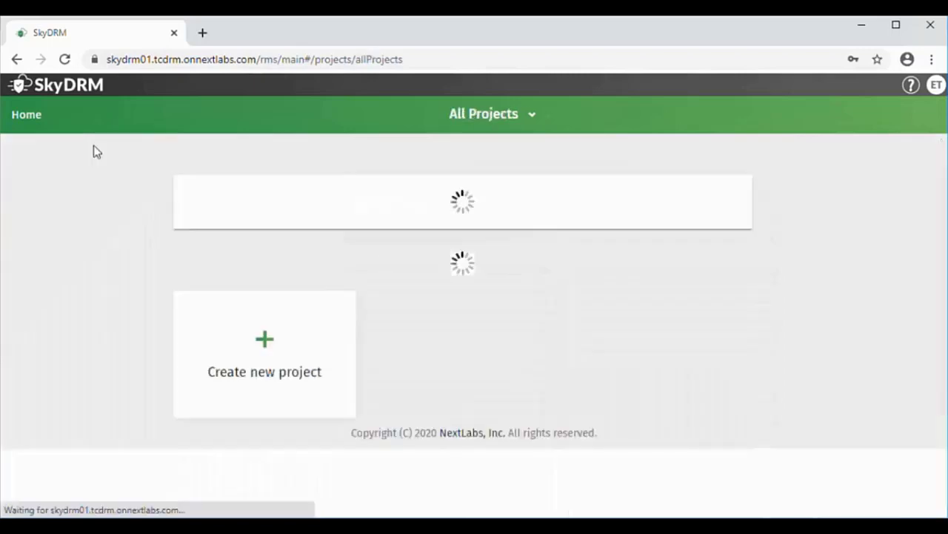
pyautogui.moveTo(944, 186); pyautogui.dragTo(921, 427)
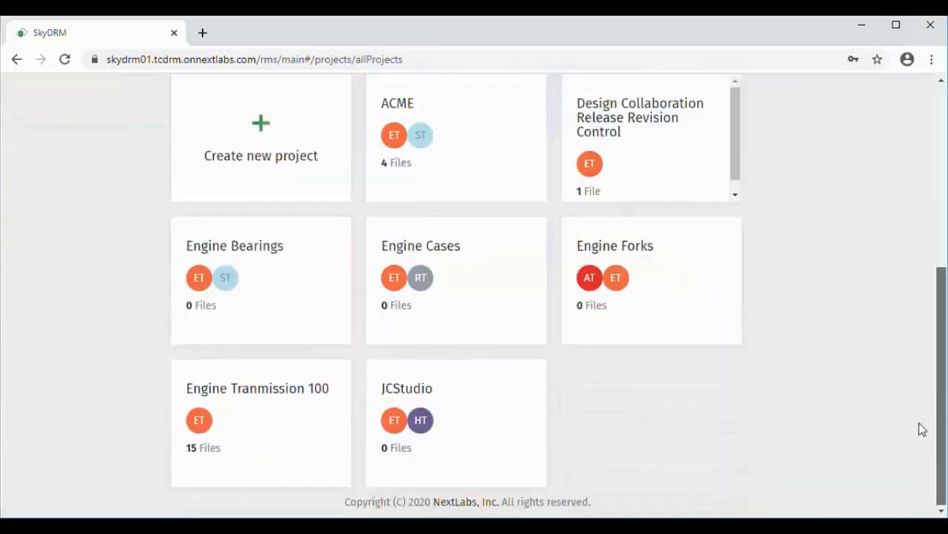
pyautogui.click(438, 280)
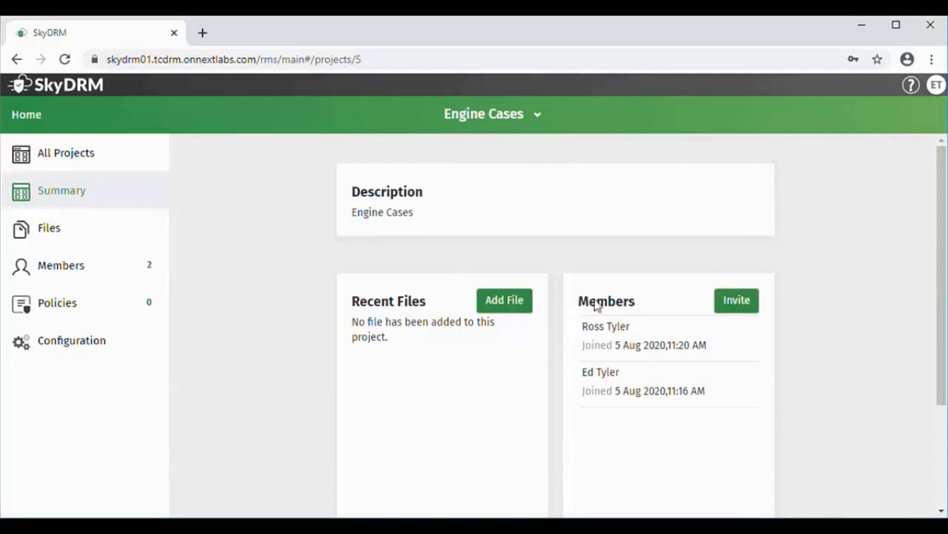
pyautogui.click(55, 157)
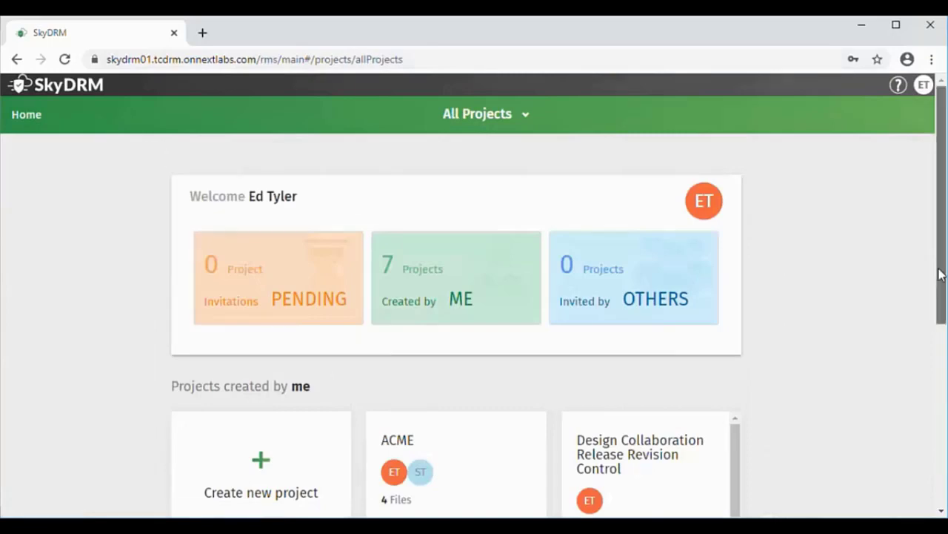
# Show the Engine Tranmission 100 project's file list.
pyautogui.moveTo(940, 271); pyautogui.dragTo(923, 449)
pyautogui.click(302, 396)
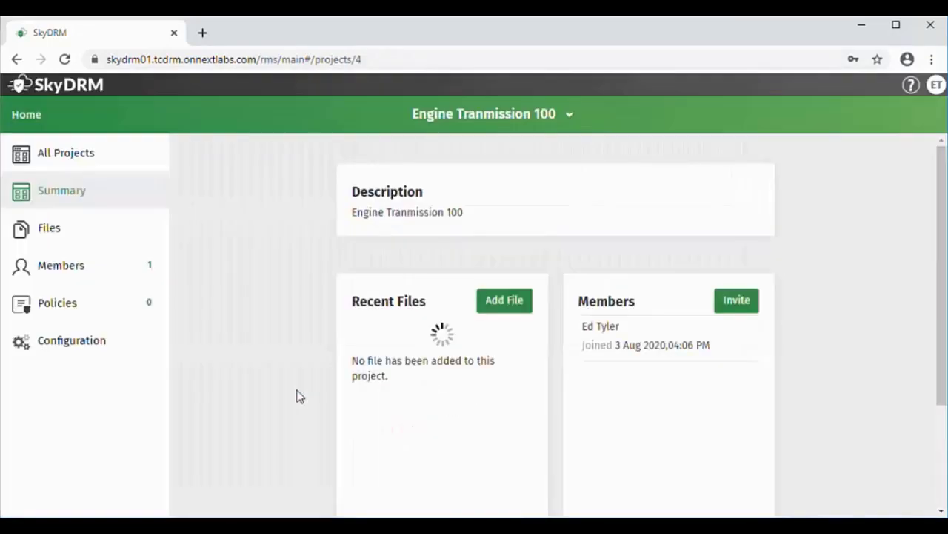
pyautogui.click(50, 228)
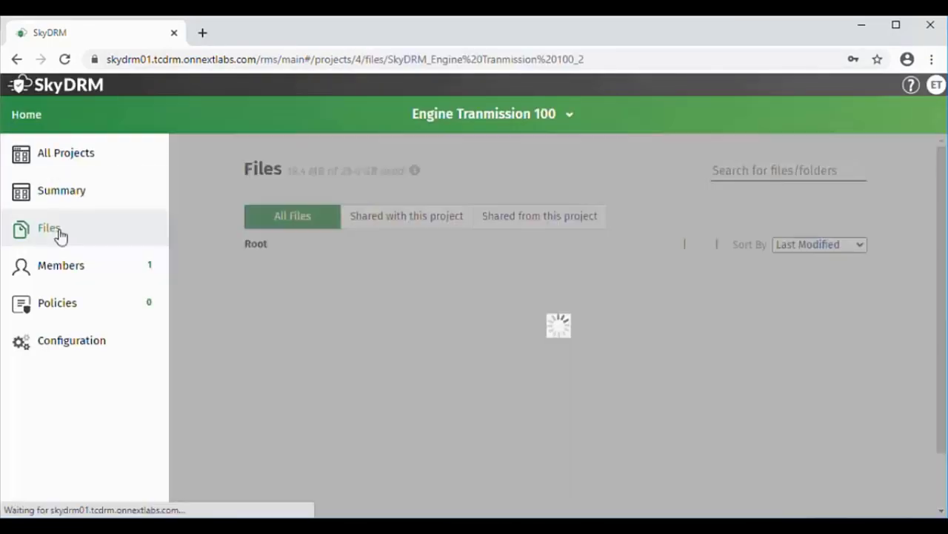
# Open the TM_ASSY folder and review TM_FRONT_CASE's rights and classification details.
pyautogui.scroll(-1, 938, 265)
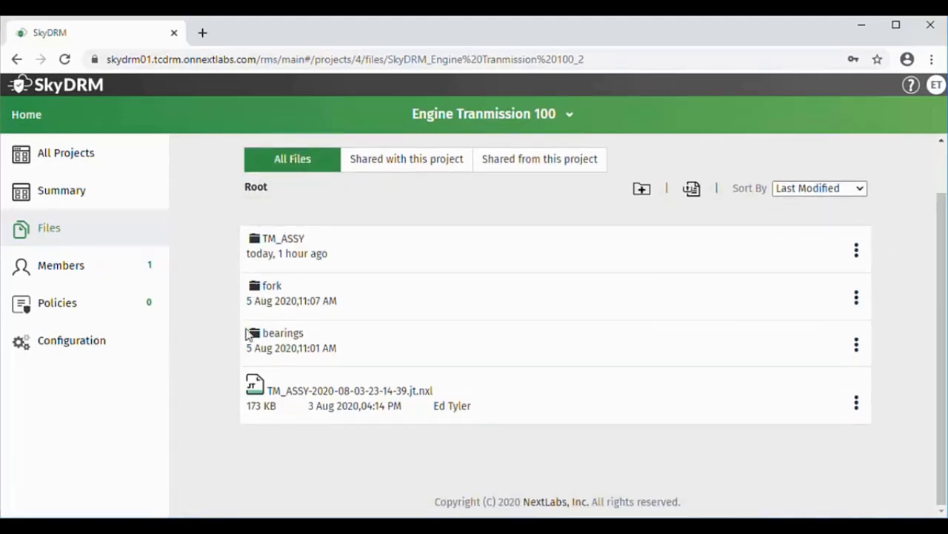
pyautogui.click(277, 240)
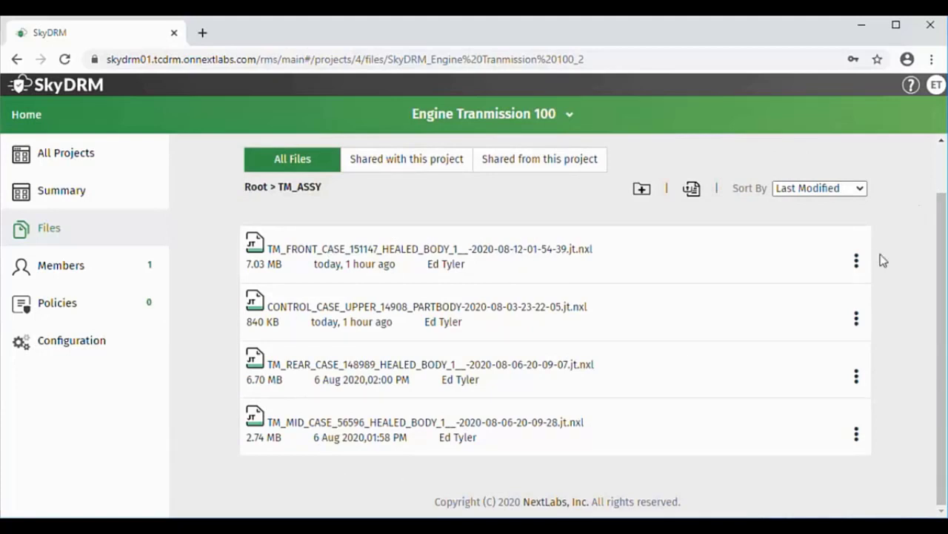
pyautogui.click(857, 265)
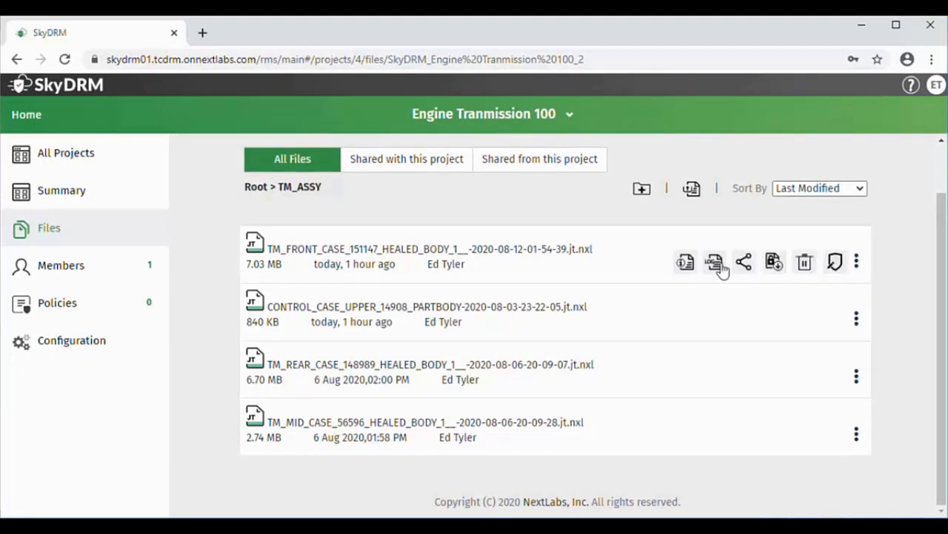
pyautogui.click(685, 263)
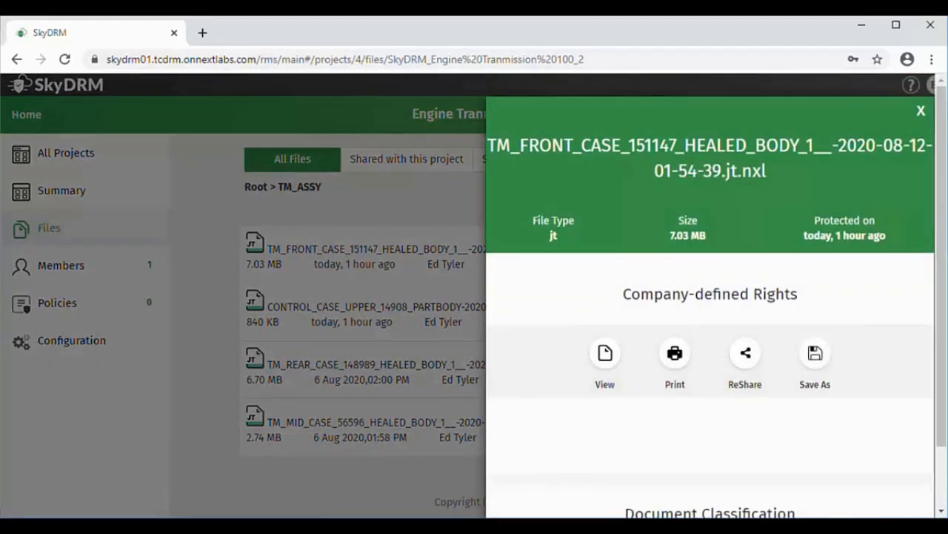
pyautogui.scroll(-1, 705, 455)
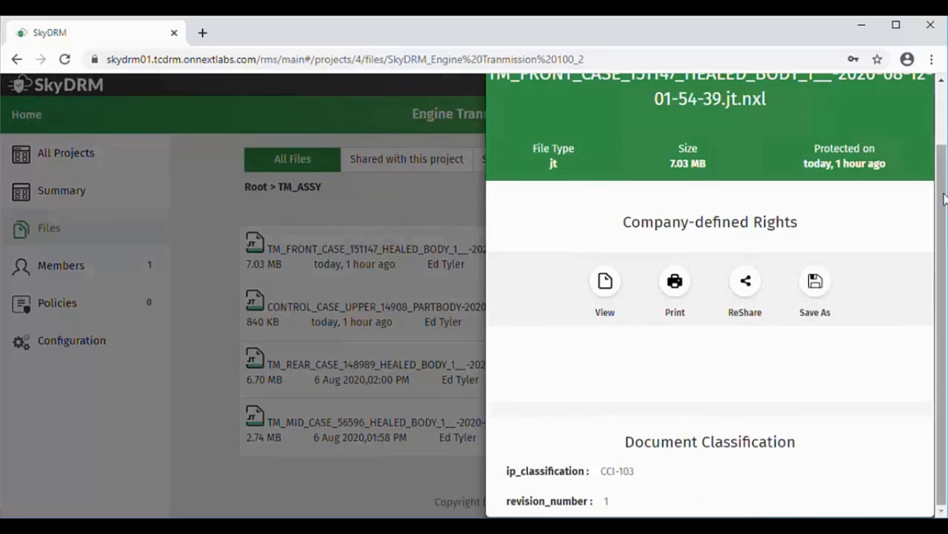
pyautogui.scroll(1, 921, 178)
pyautogui.click(919, 117)
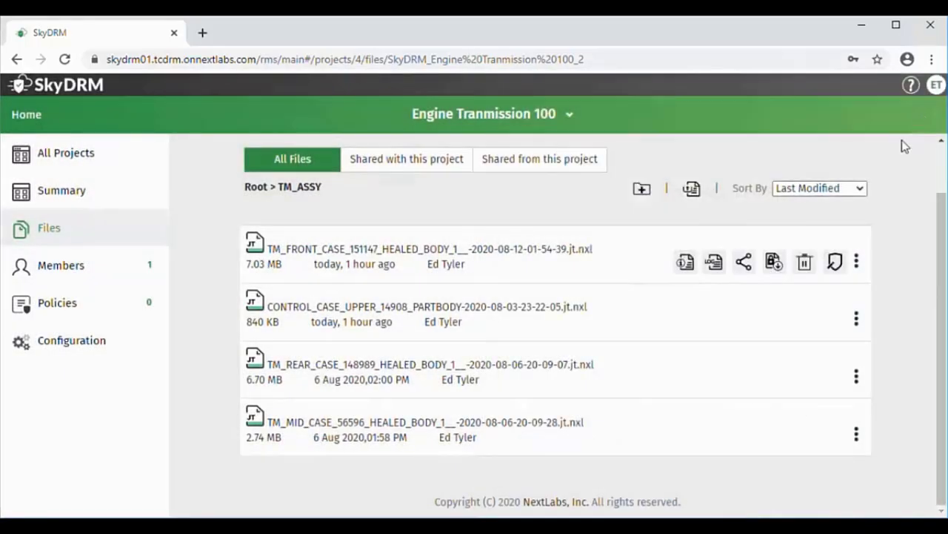
# Review CONTROL_CASE_UPPER's rights and classification, then bring up sharing for TM_FRONT_CASE.
pyautogui.moveTo(856, 324)
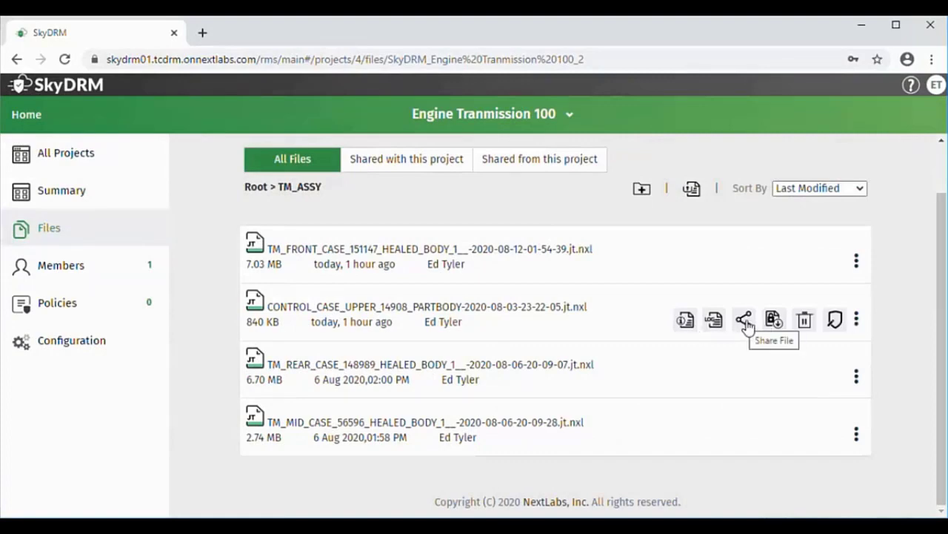
pyautogui.click(686, 322)
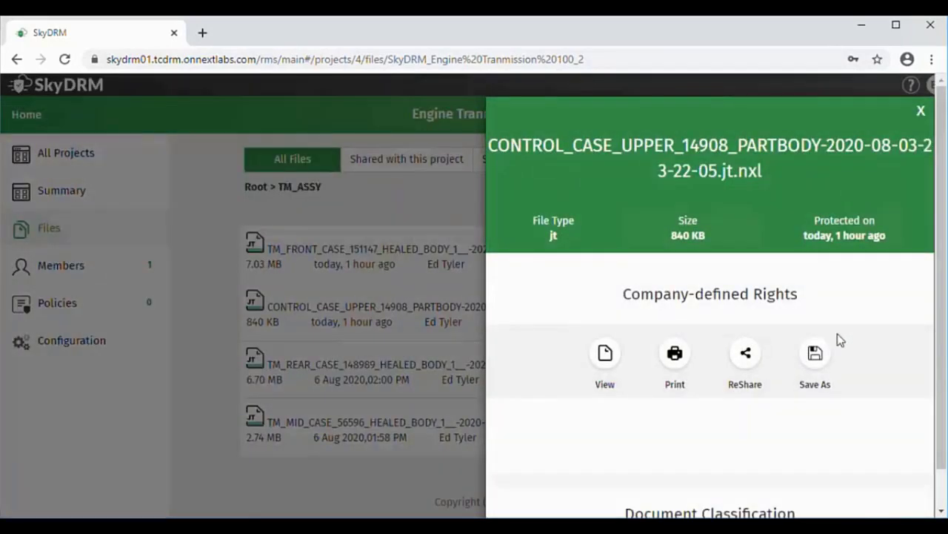
pyautogui.moveTo(944, 282); pyautogui.dragTo(944, 401)
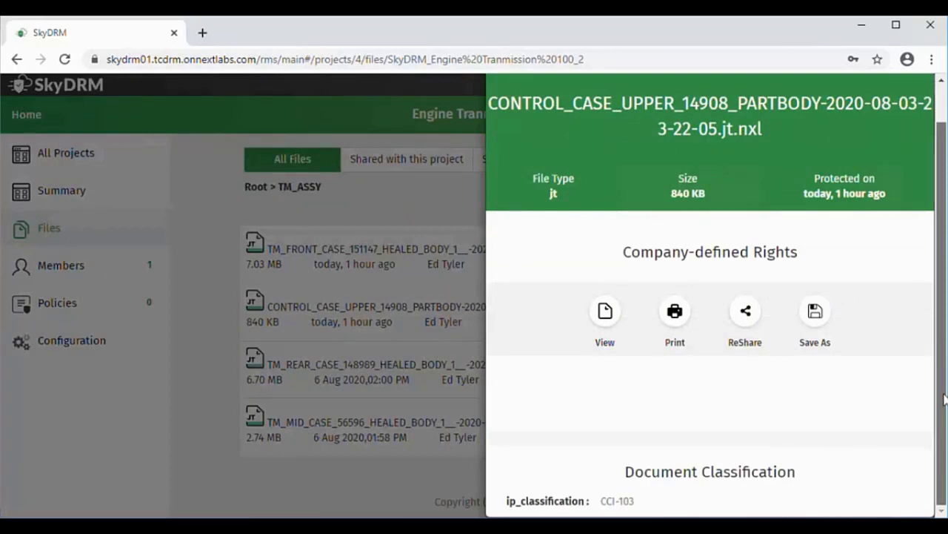
pyautogui.scroll(2, 945, 400)
pyautogui.click(926, 111)
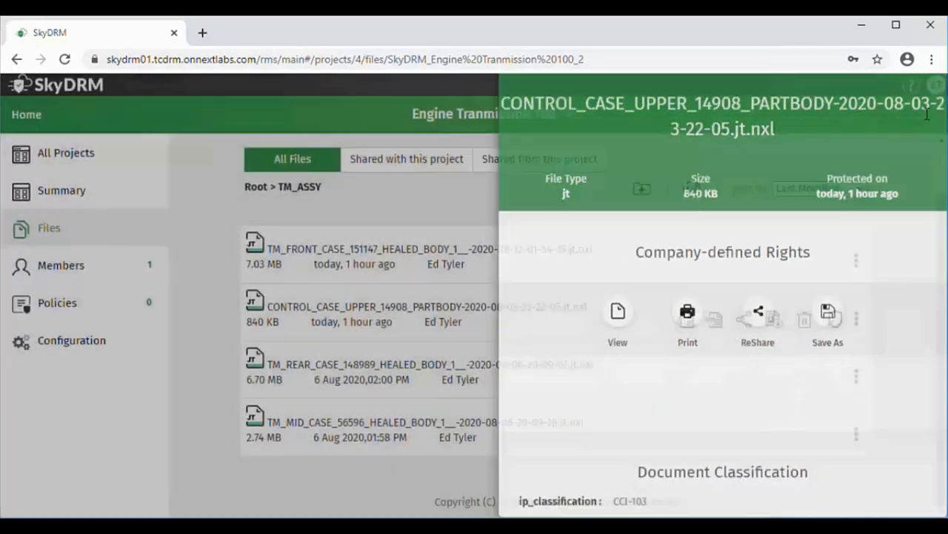
pyautogui.moveTo(856, 267)
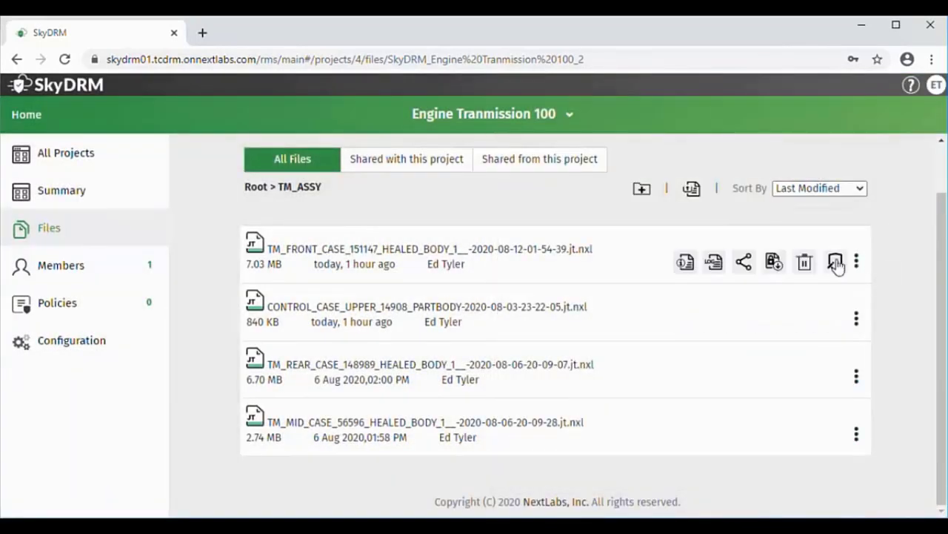
pyautogui.click(746, 265)
# Share the TM_FRONT_CASE JT file with Engine Cases and check its activity log.
pyautogui.scroll(-2, 900, 281)
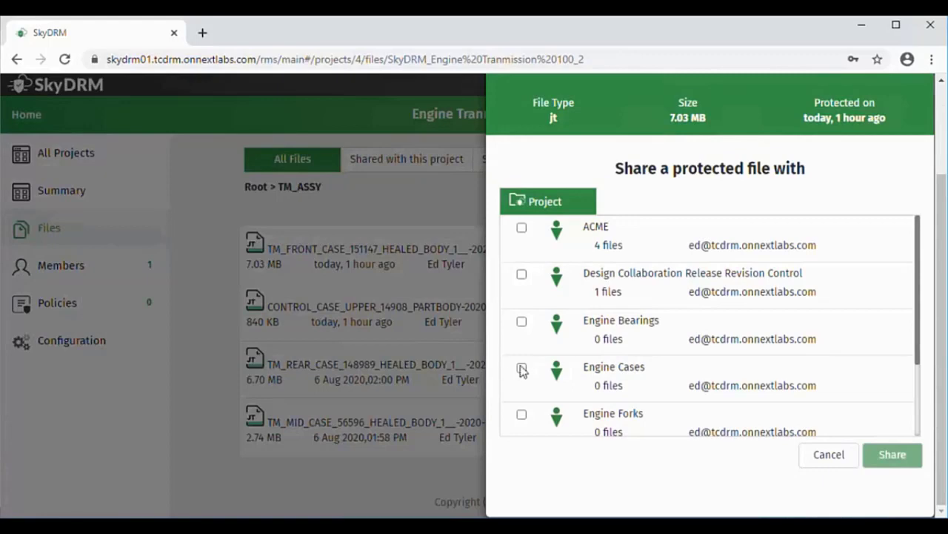
pyautogui.click(521, 368)
pyautogui.click(904, 459)
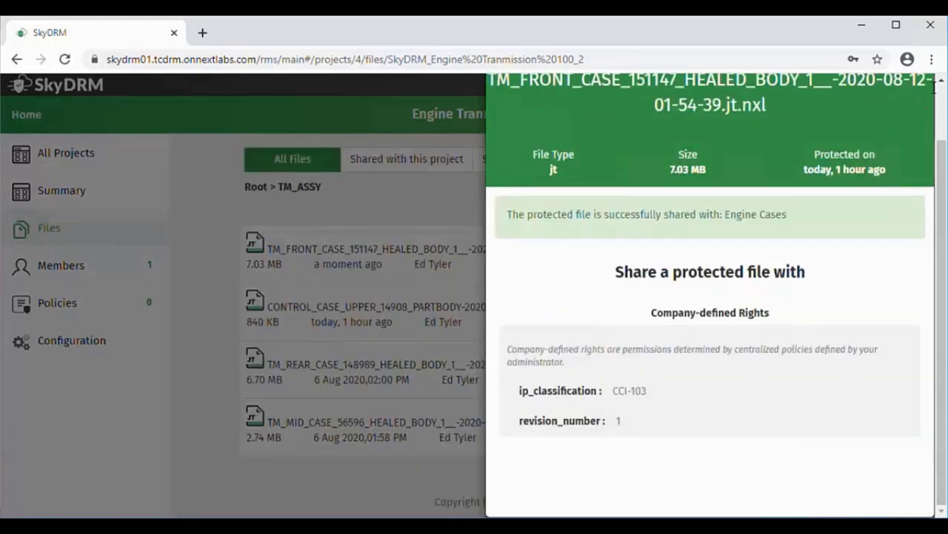
pyautogui.scroll(2, 935, 93)
pyautogui.click(924, 112)
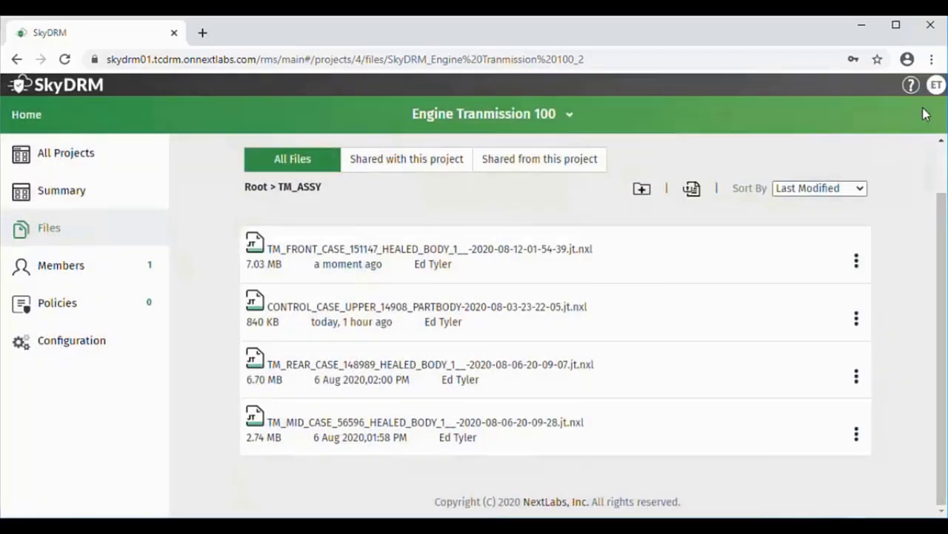
pyautogui.moveTo(860, 264)
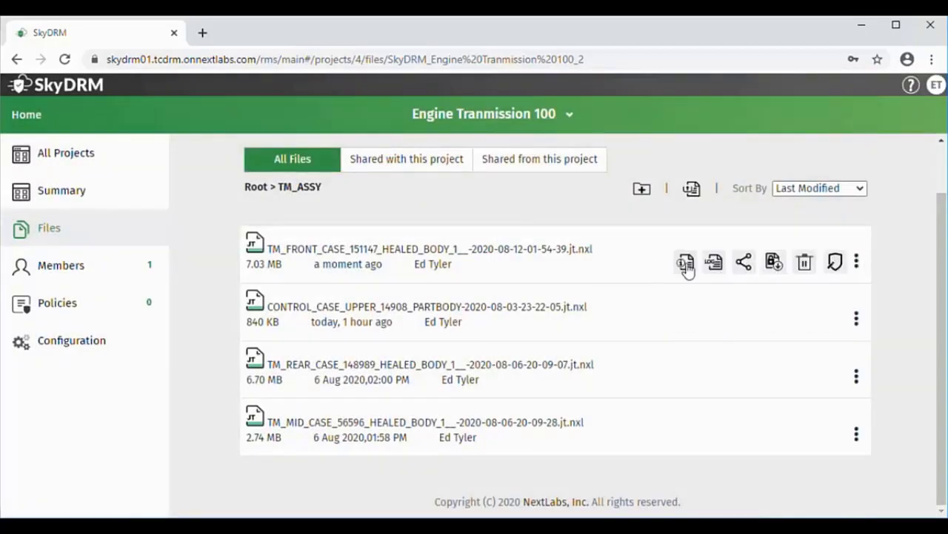
pyautogui.click(717, 264)
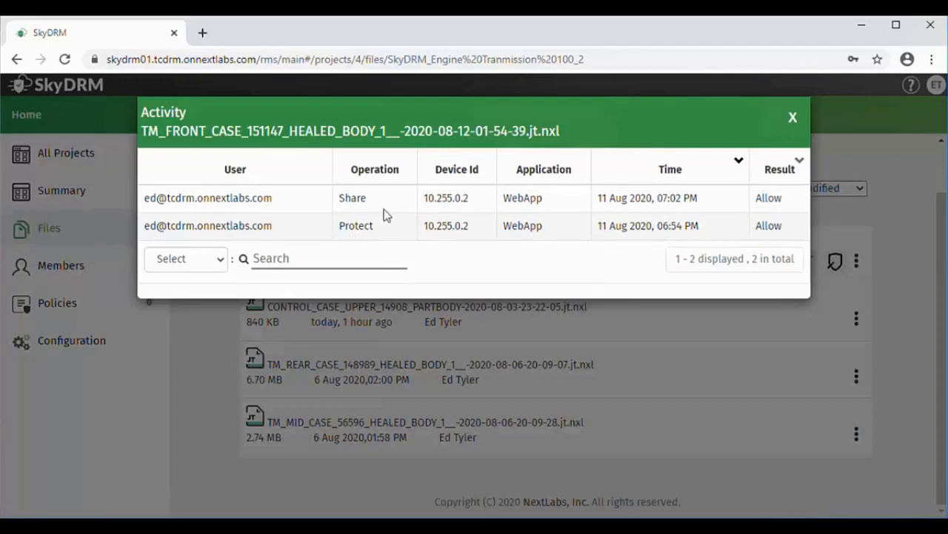
# Close TM_FRONT_CASE's activity log and bring up the account menu.
pyautogui.click(793, 120)
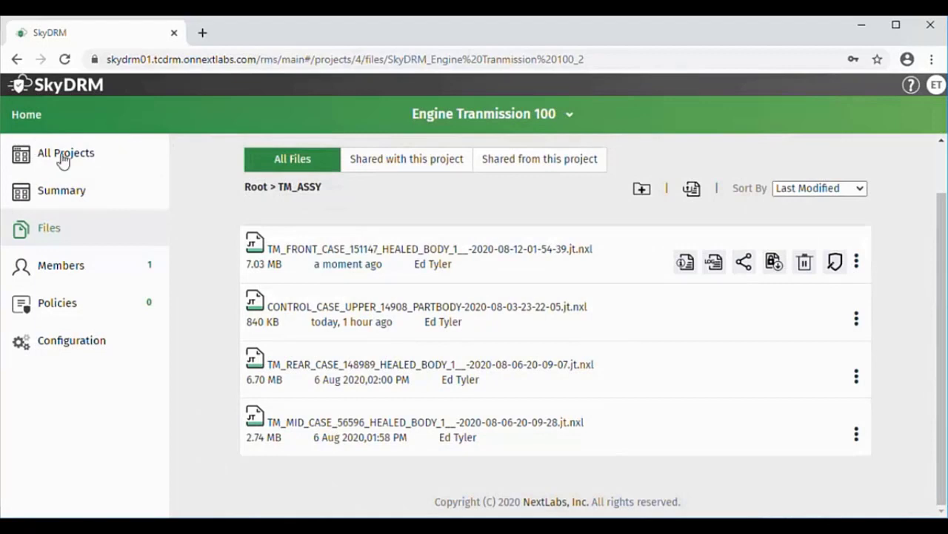
pyautogui.click(937, 85)
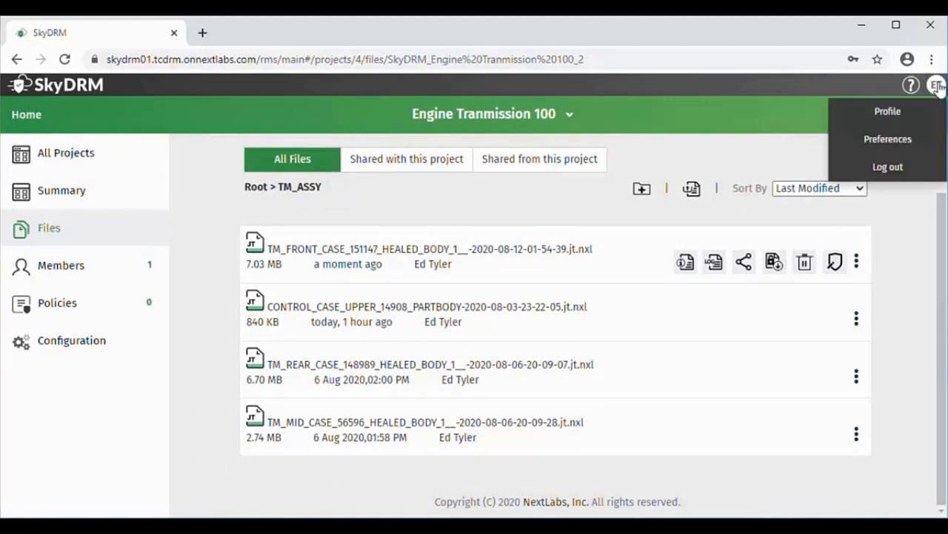
# Log out and sign in as another project member, then scroll to their projects.
pyautogui.click(896, 169)
pyautogui.click(683, 254)
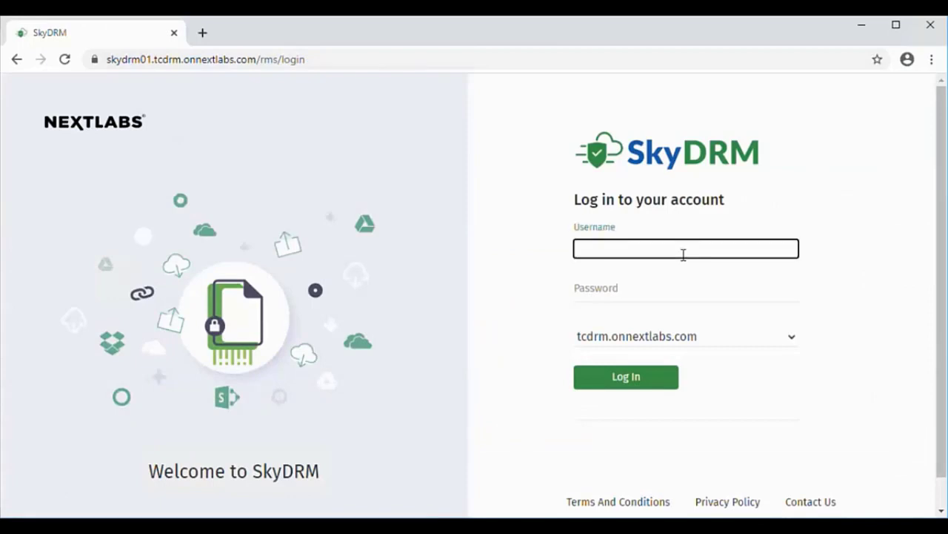
pyautogui.click(656, 296)
pyautogui.write('***********')
pyautogui.click(630, 376)
pyautogui.moveTo(939, 193); pyautogui.dragTo(935, 437)
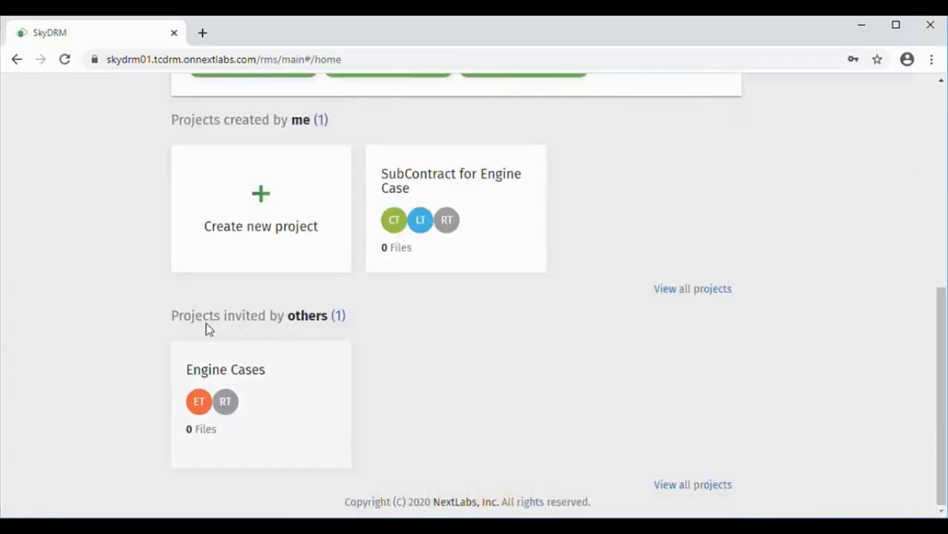
# Show the files shared with the Engine Cases project.
pyautogui.click(272, 402)
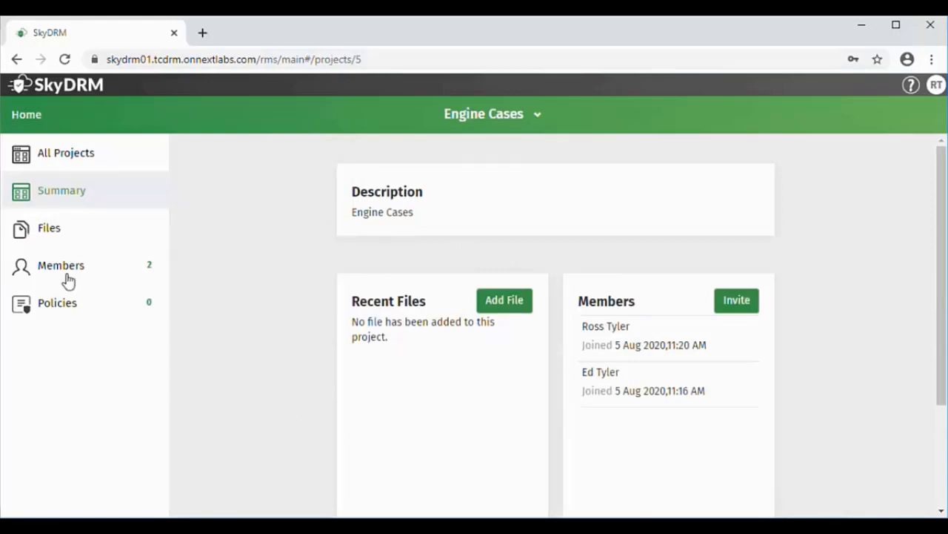
pyautogui.click(56, 231)
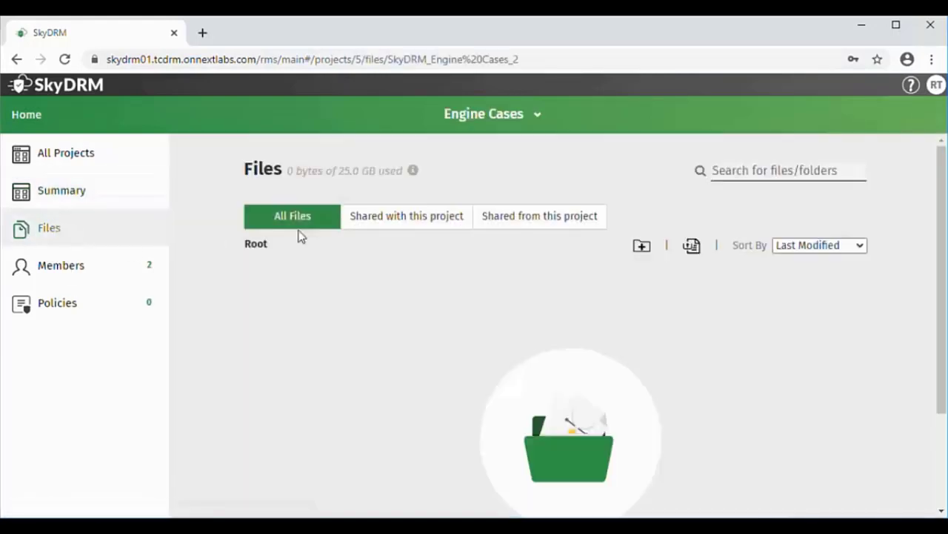
pyautogui.click(400, 223)
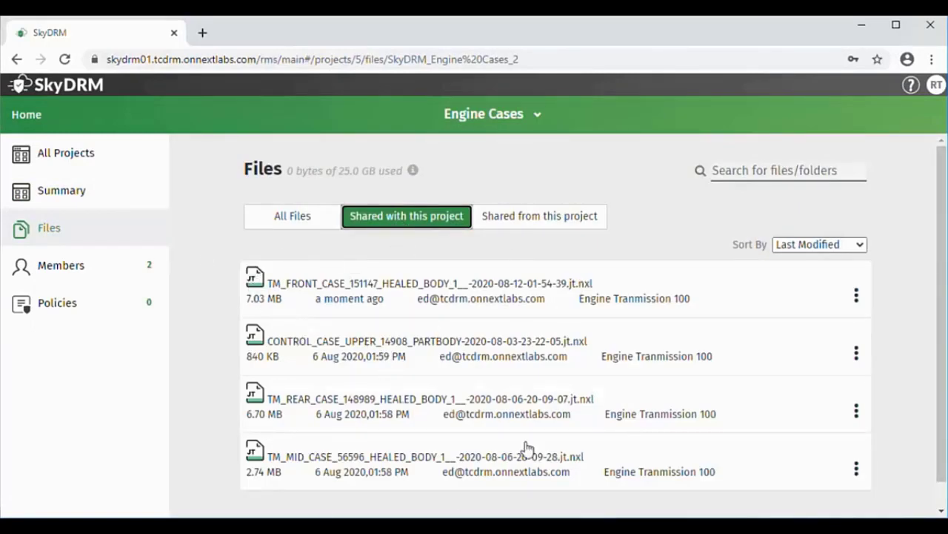
# Review the TM_FRONT_CASE file's rights and classification details.
pyautogui.click(855, 298)
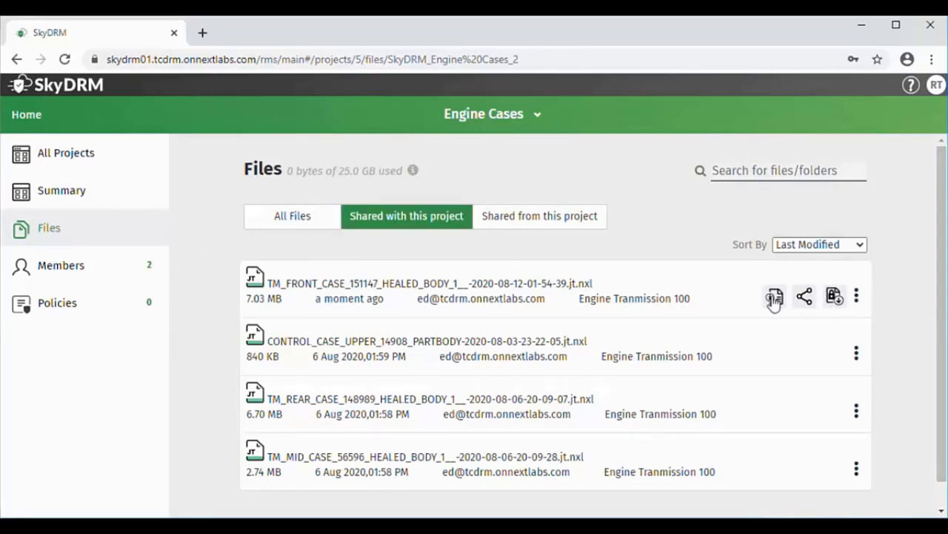
pyautogui.click(774, 298)
pyautogui.scroll(-2, 925, 411)
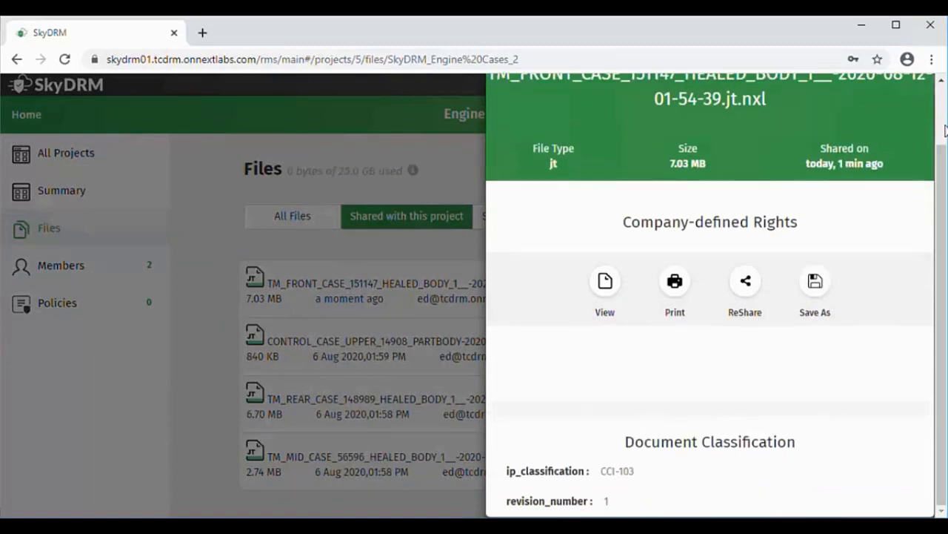
pyautogui.scroll(2, 710, 297)
pyautogui.click(922, 111)
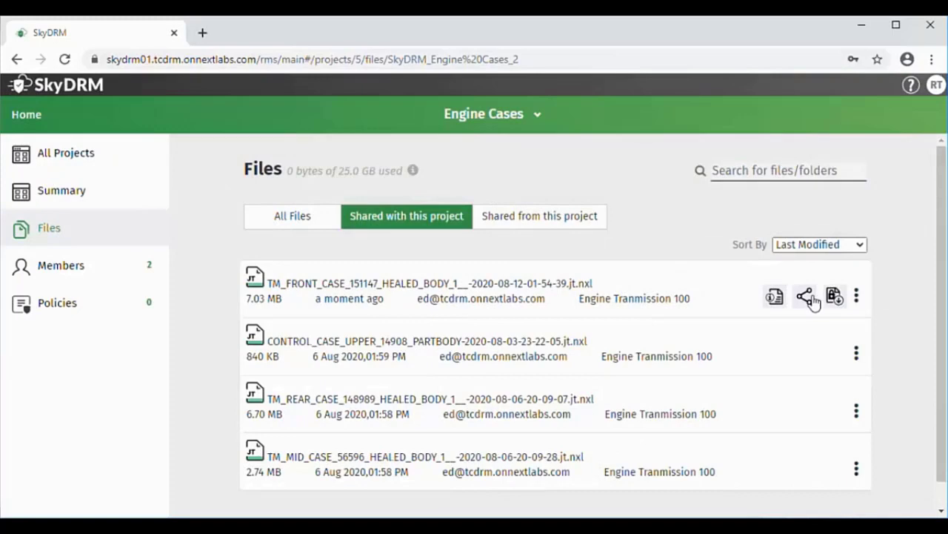
# Reshare TM_FRONT_CASE from Engine Cases with the SubContract for Engine Case project.
pyautogui.click(810, 298)
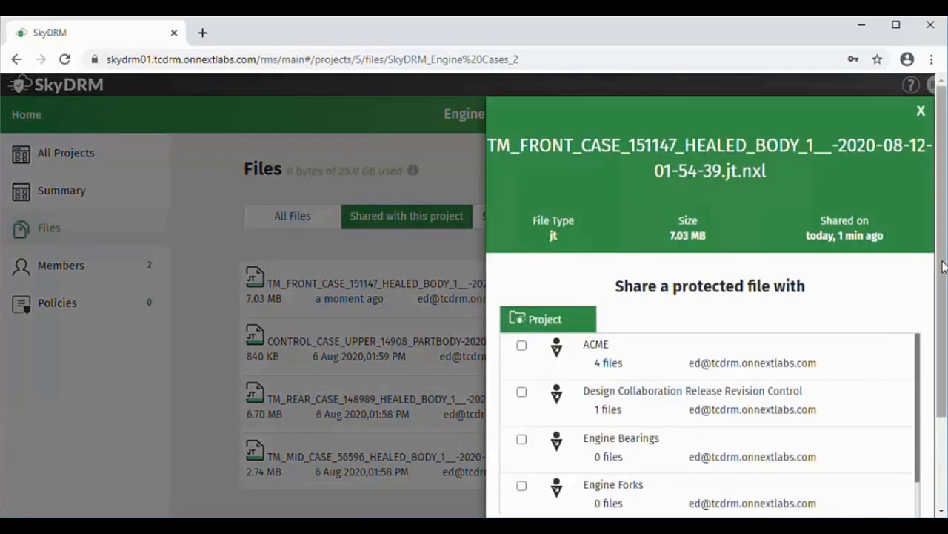
pyautogui.scroll(-2, 938, 355)
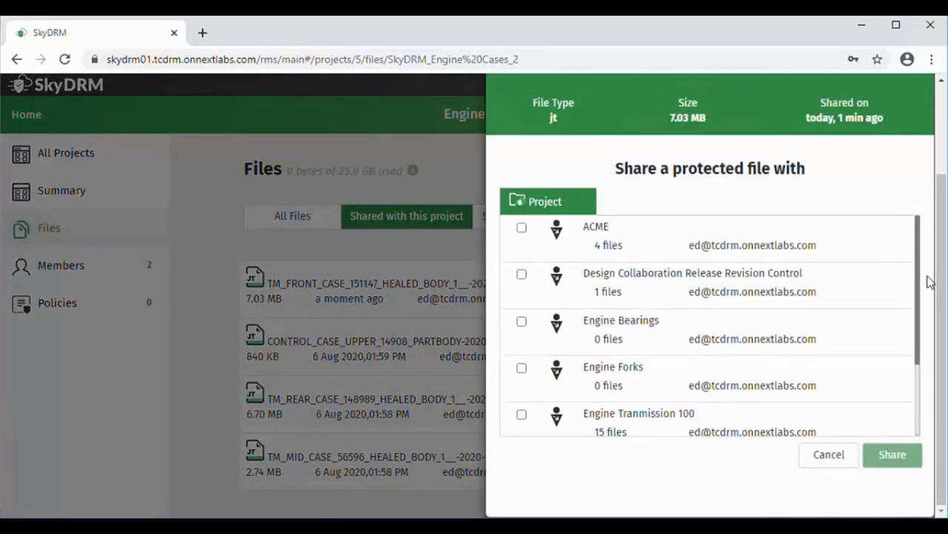
pyautogui.moveTo(921, 275); pyautogui.dragTo(922, 363)
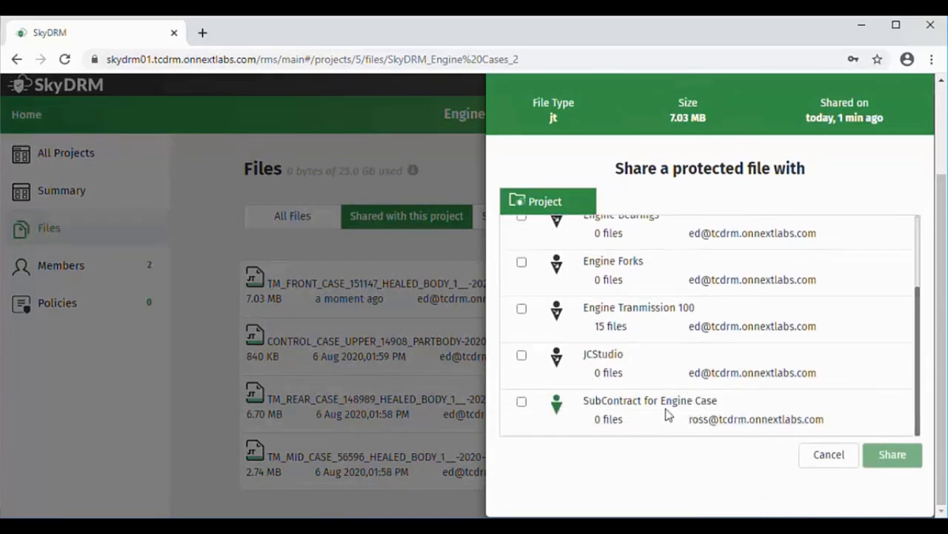
pyautogui.click(523, 406)
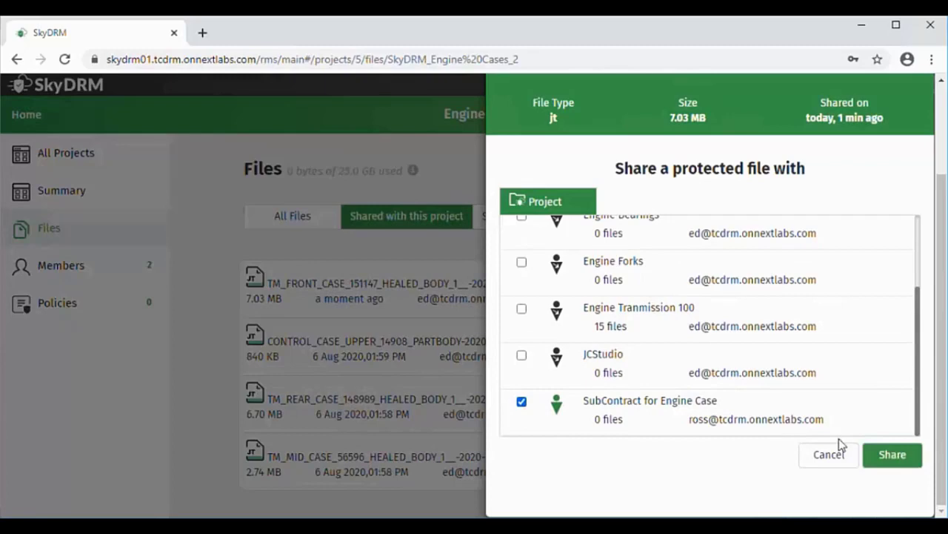
pyautogui.click(900, 456)
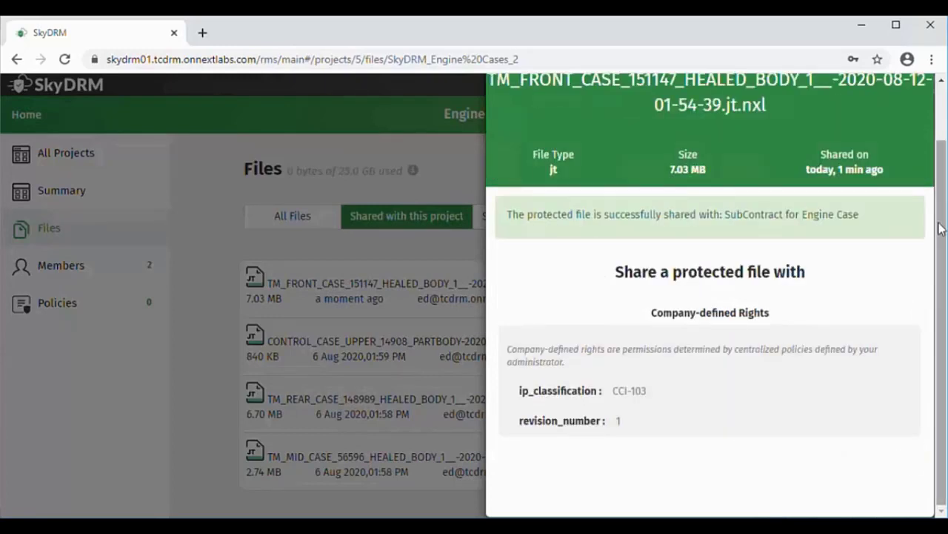
pyautogui.scroll(3, 942, 221)
pyautogui.click(921, 112)
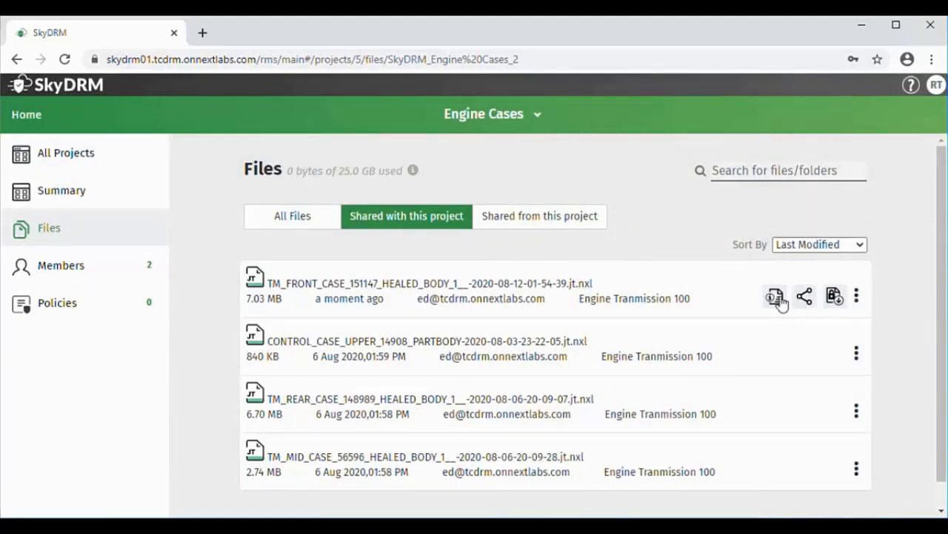
# Confirm TM_FRONT_CASE appears in SubContract for Engine Case's 'Shared with this project' files.
pyautogui.click(66, 154)
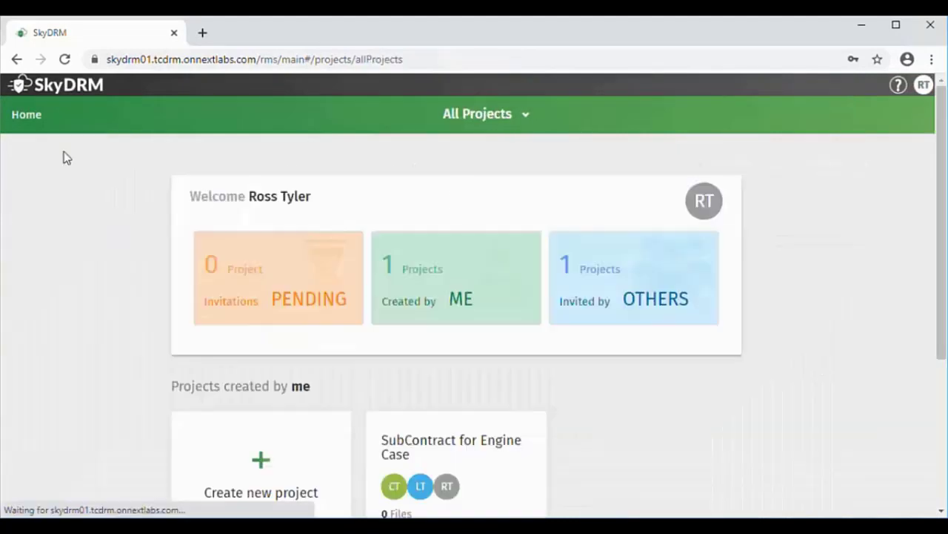
pyautogui.click(487, 449)
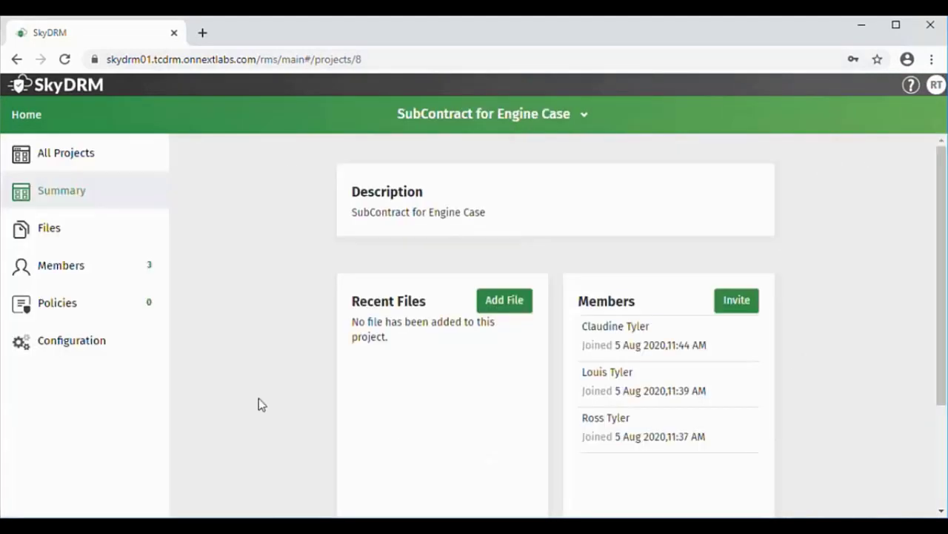
pyautogui.click(48, 232)
pyautogui.click(402, 223)
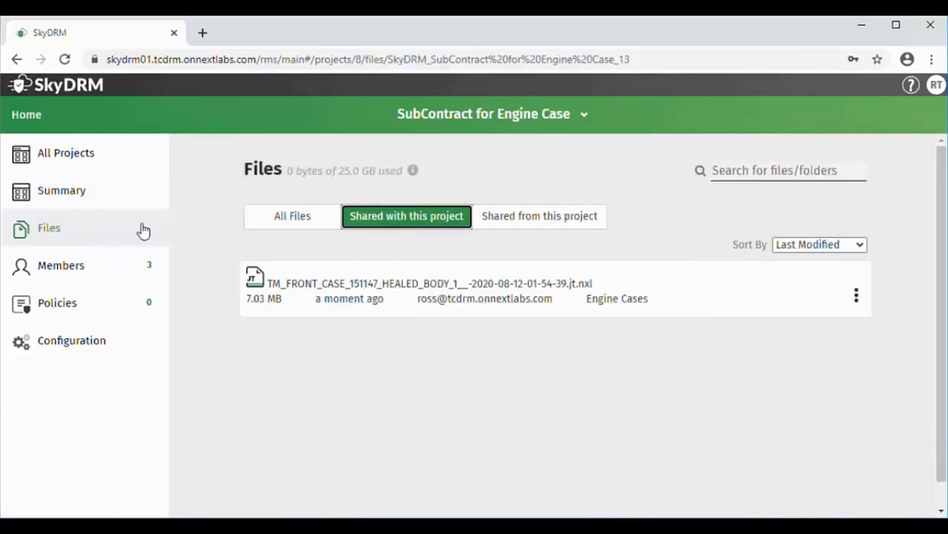
# View SubContract for Engine Case's members, then log out.
pyautogui.click(60, 268)
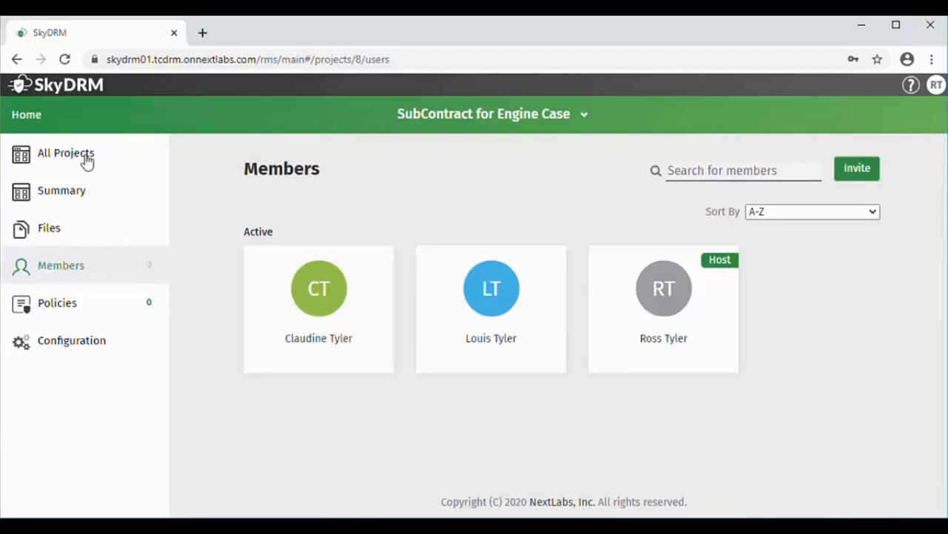
pyautogui.click(937, 86)
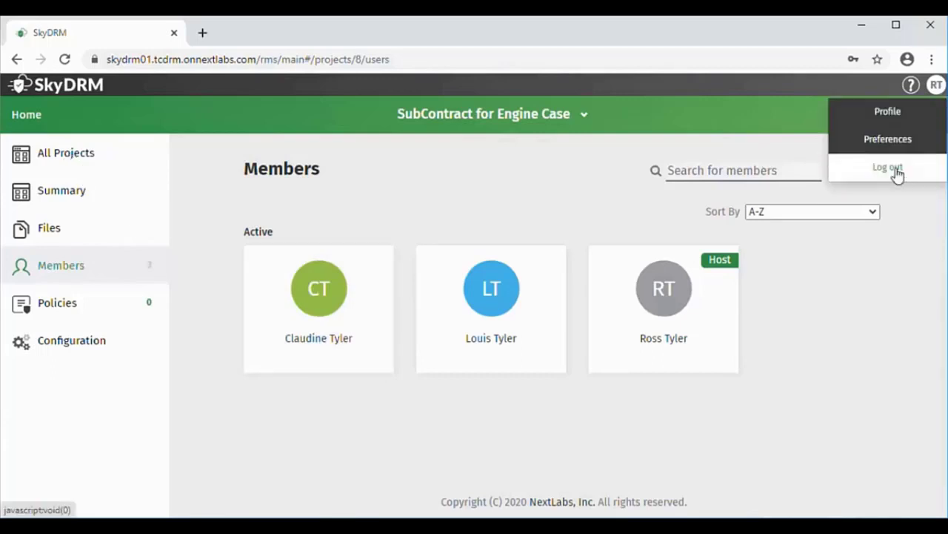
pyautogui.click(896, 174)
# Sign in as the third member, dismiss the MyDrive tour, and scroll to projects.
pyautogui.click(706, 253)
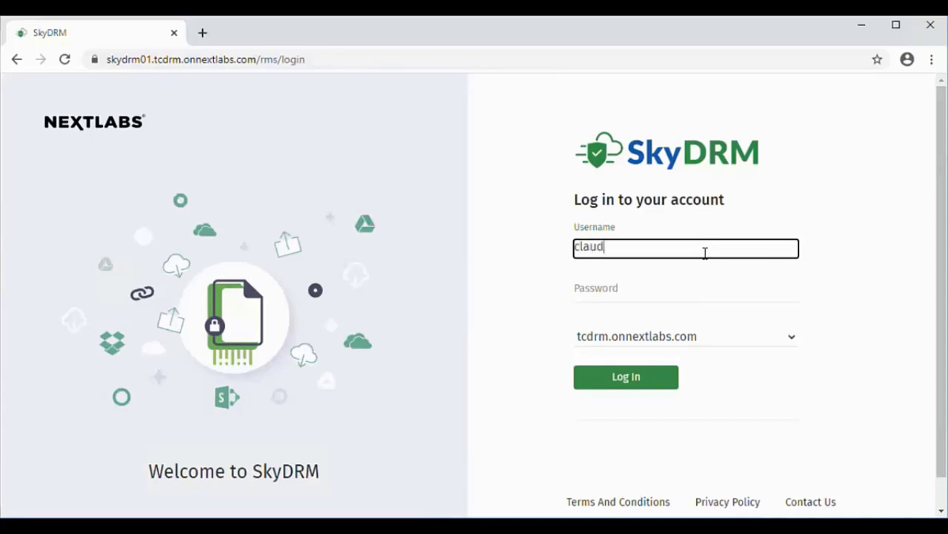
pyautogui.press('Tab')
pyautogui.hotkey('ctrl', 'v')
pyautogui.click(629, 378)
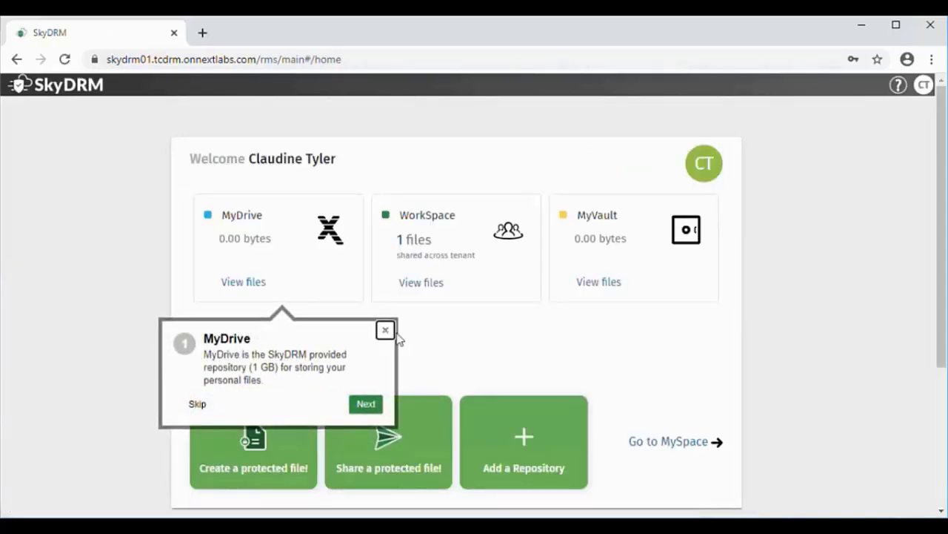
pyautogui.click(386, 331)
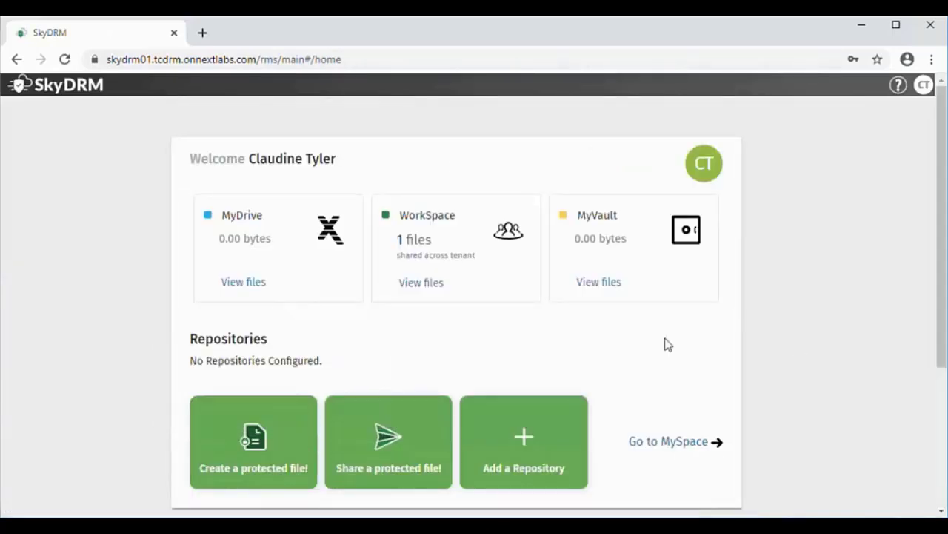
pyautogui.scroll(-3, 932, 398)
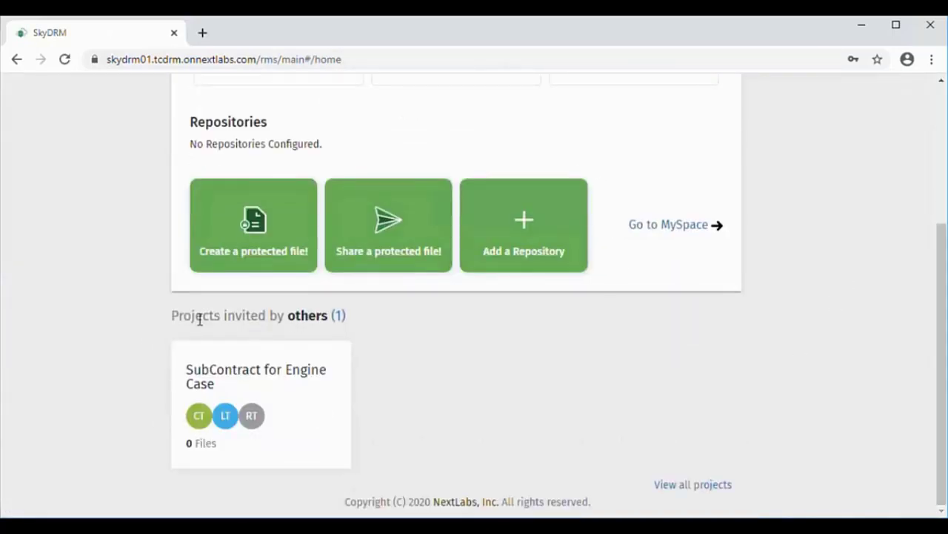
# Open SubContract for Engine Case's shared files, showing TM_FRONT_CASE (7.03 MB) from Engine Cases.
pyautogui.click(252, 380)
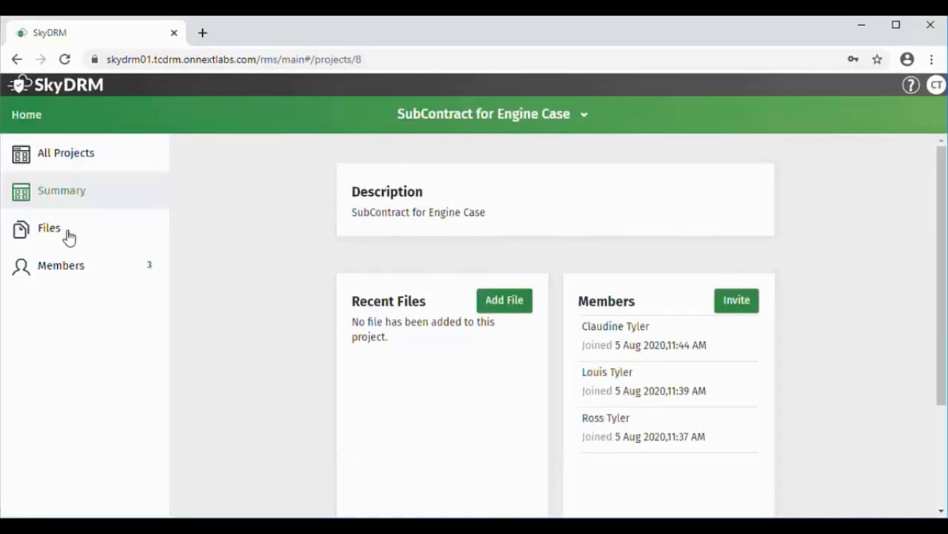
pyautogui.click(72, 233)
pyautogui.click(65, 271)
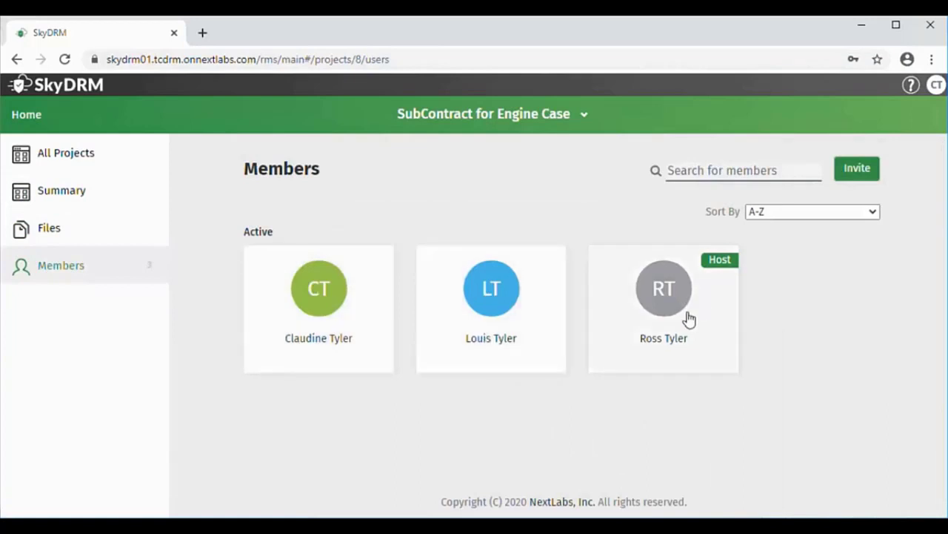
pyautogui.click(50, 228)
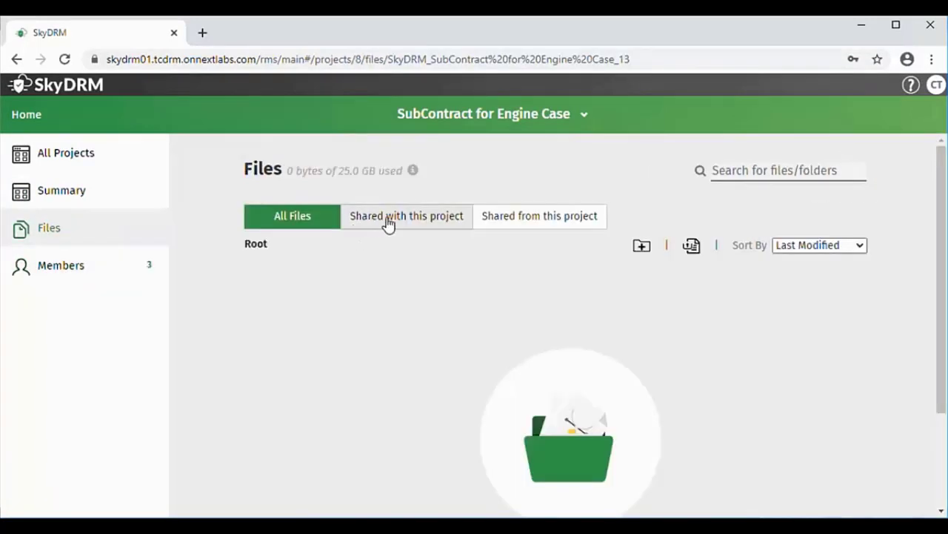
pyautogui.click(394, 221)
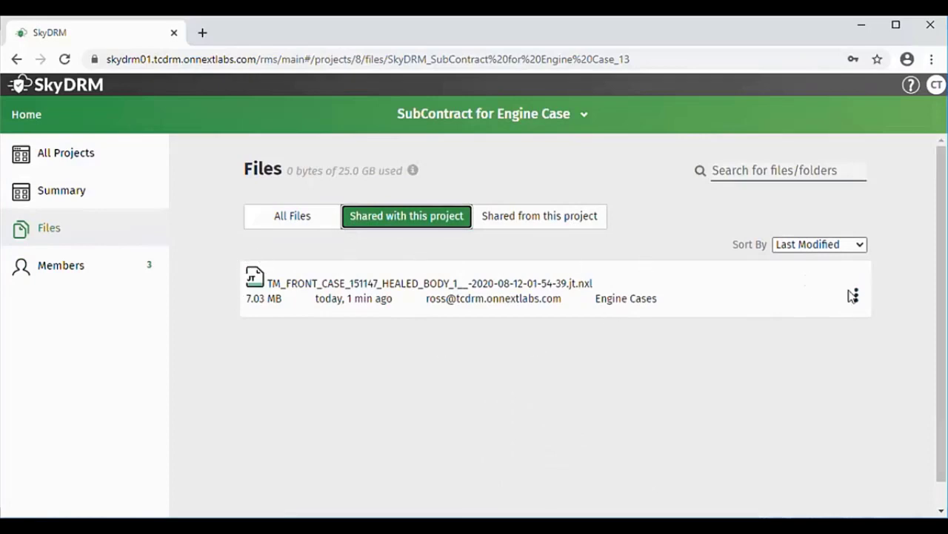
pyautogui.moveTo(807, 307)
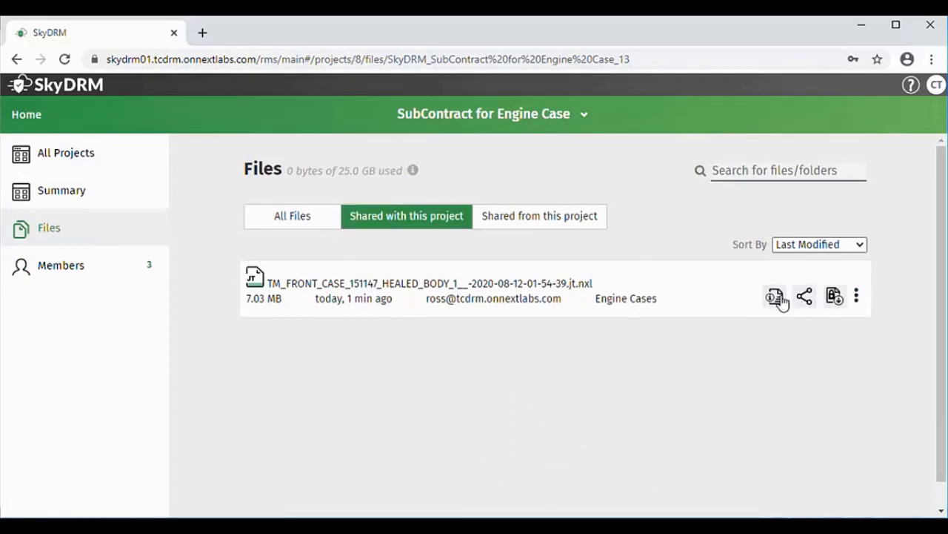
pyautogui.click(776, 297)
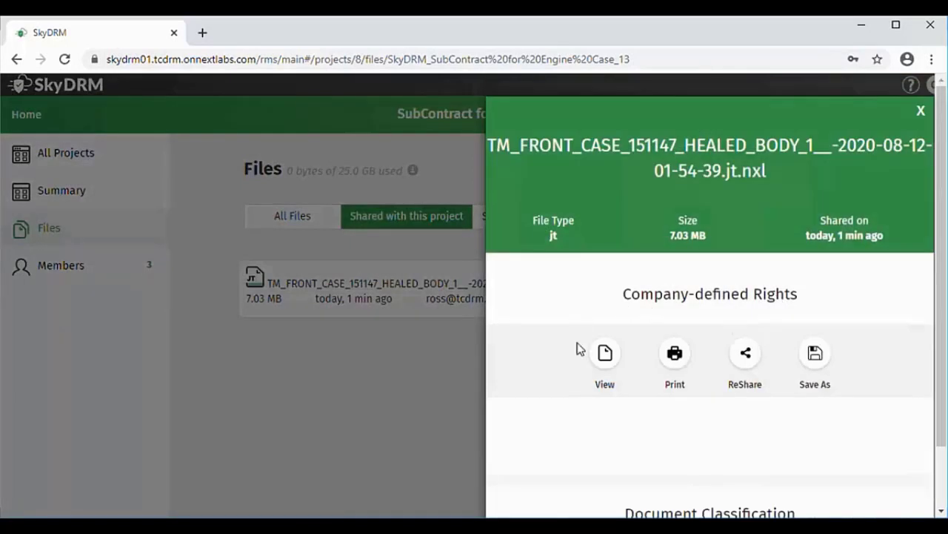
pyautogui.scroll(-1, 934, 318)
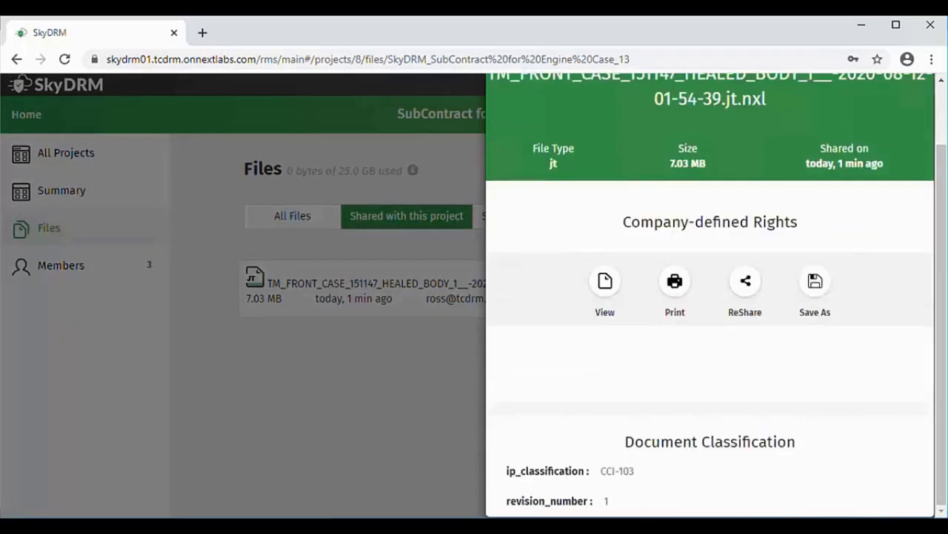
pyautogui.scroll(2, 933, 171)
pyautogui.click(924, 91)
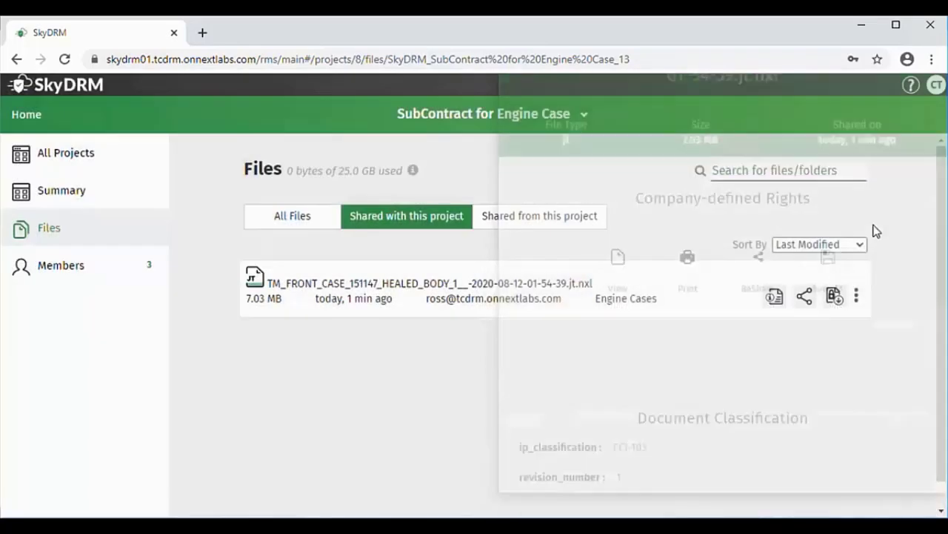
pyautogui.click(805, 296)
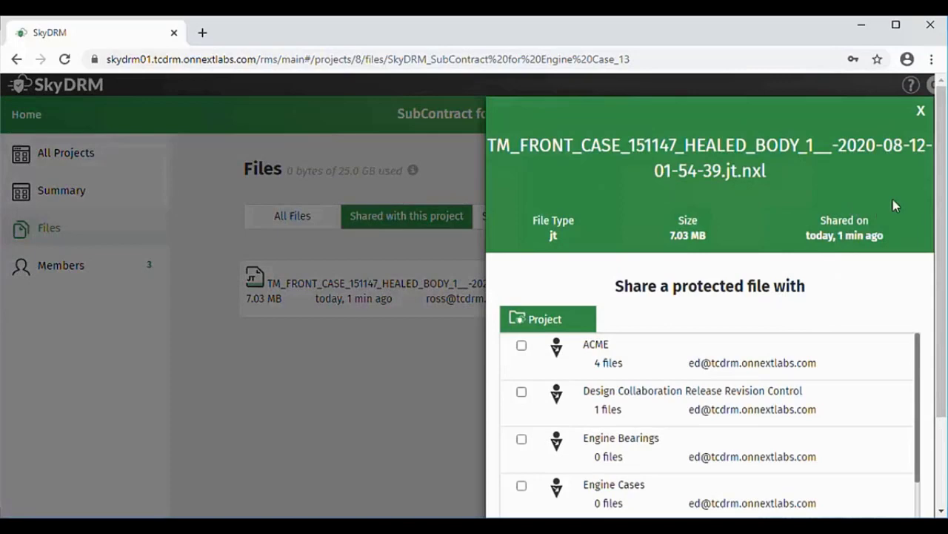
pyautogui.moveTo(938, 228); pyautogui.dragTo(941, 349)
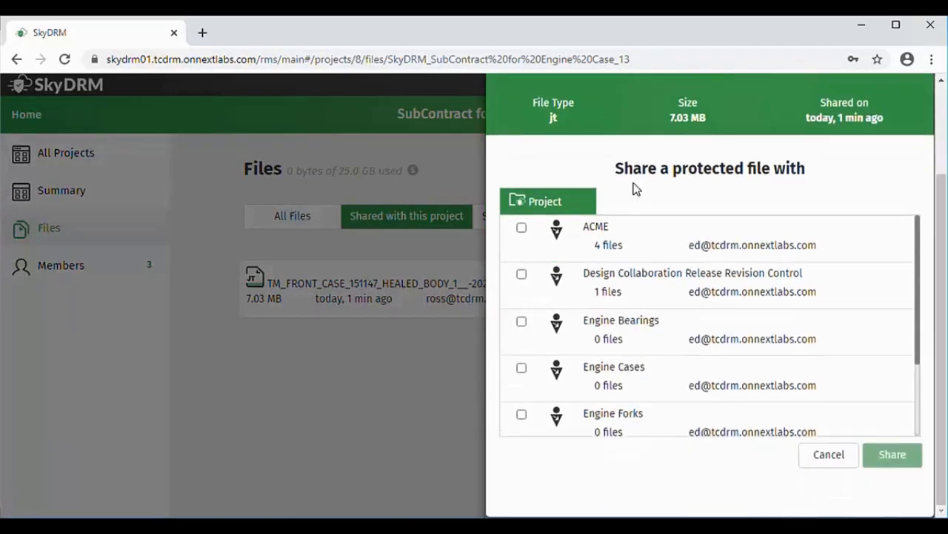
pyautogui.click(824, 457)
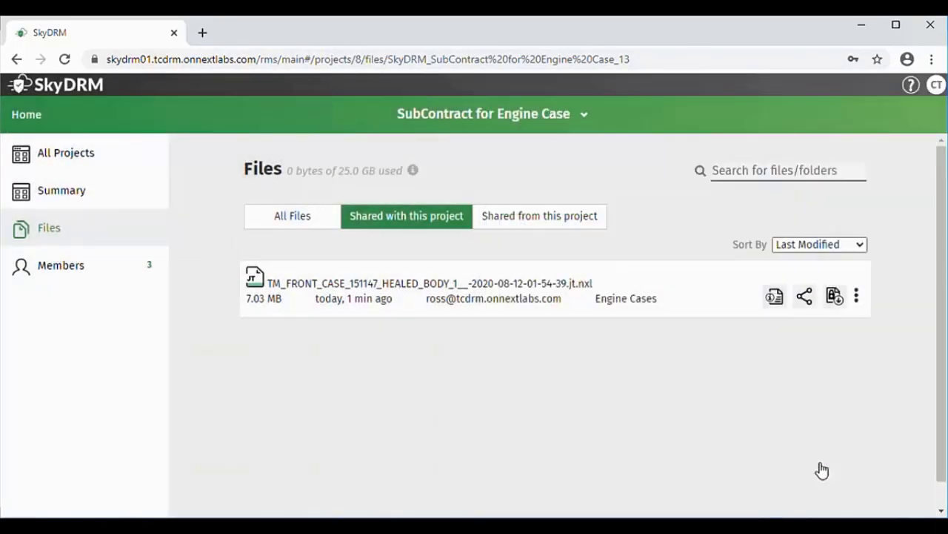
pyautogui.click(513, 285)
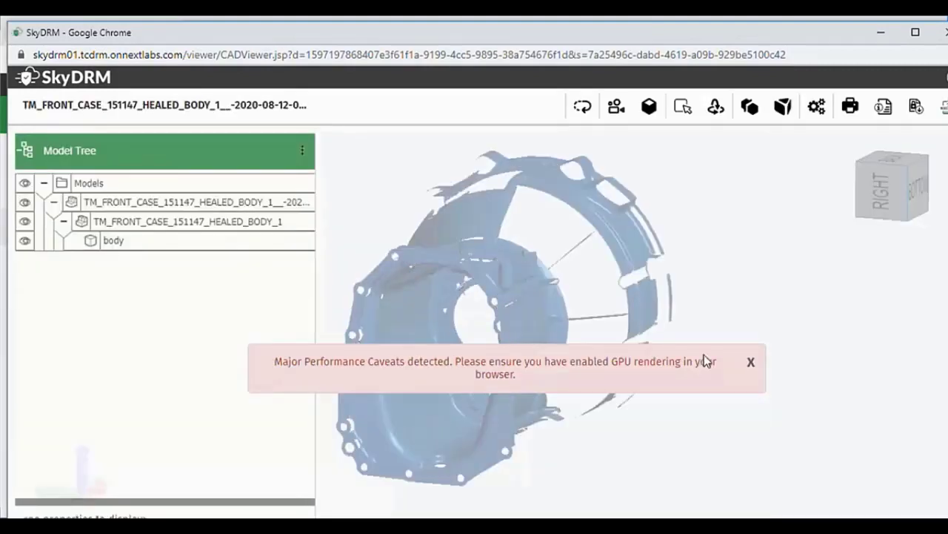
pyautogui.click(751, 364)
pyautogui.moveTo(577, 333); pyautogui.dragTo(528, 315)
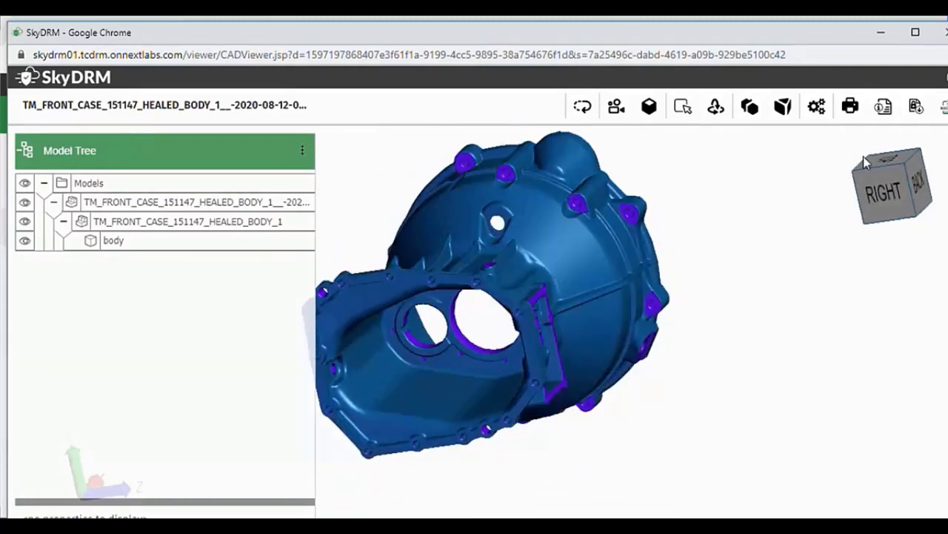
pyautogui.click(941, 33)
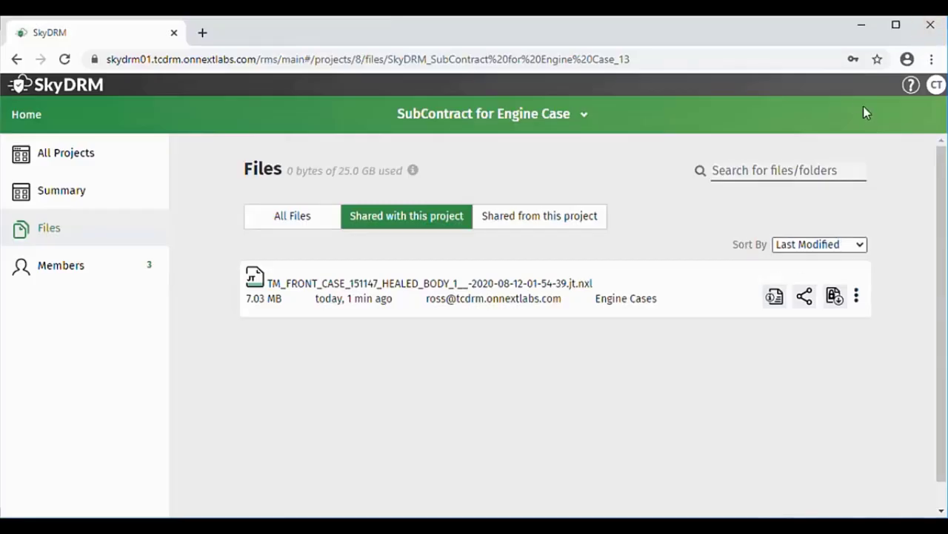
# Log out of SkyDRM and sign in as another member with their username and pasted password.
pyautogui.click(937, 86)
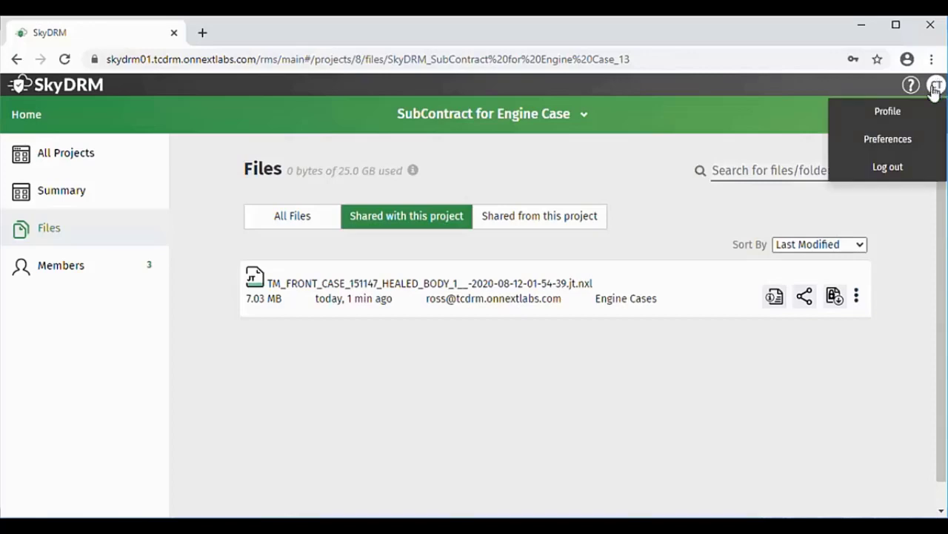
pyautogui.click(878, 172)
pyautogui.click(619, 260)
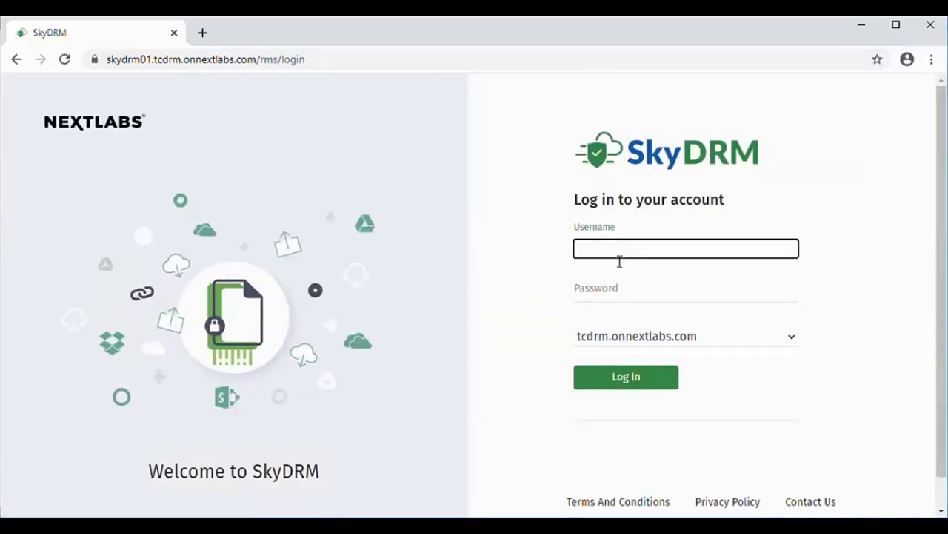
pyautogui.write('ed')
pyautogui.click(607, 291)
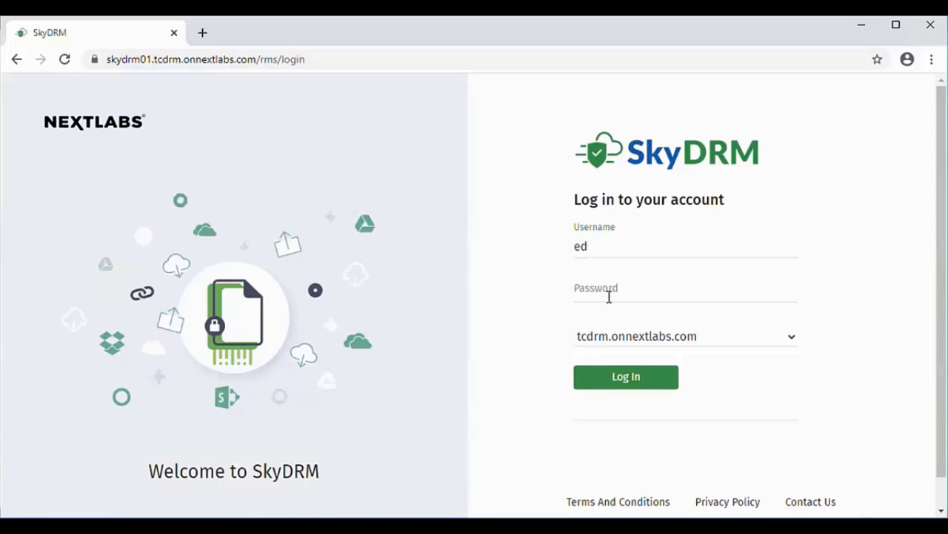
pyautogui.hotkey('ctrl', 'v')
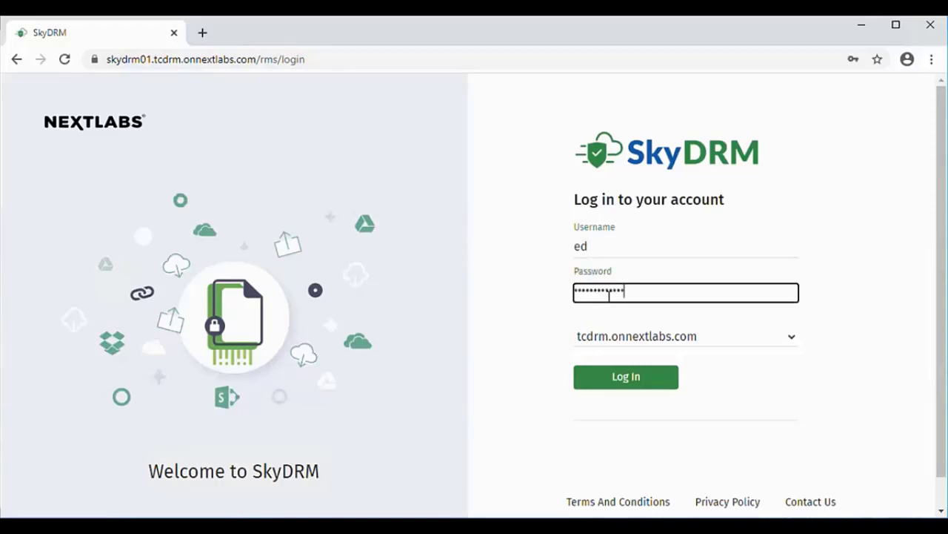
pyautogui.click(635, 379)
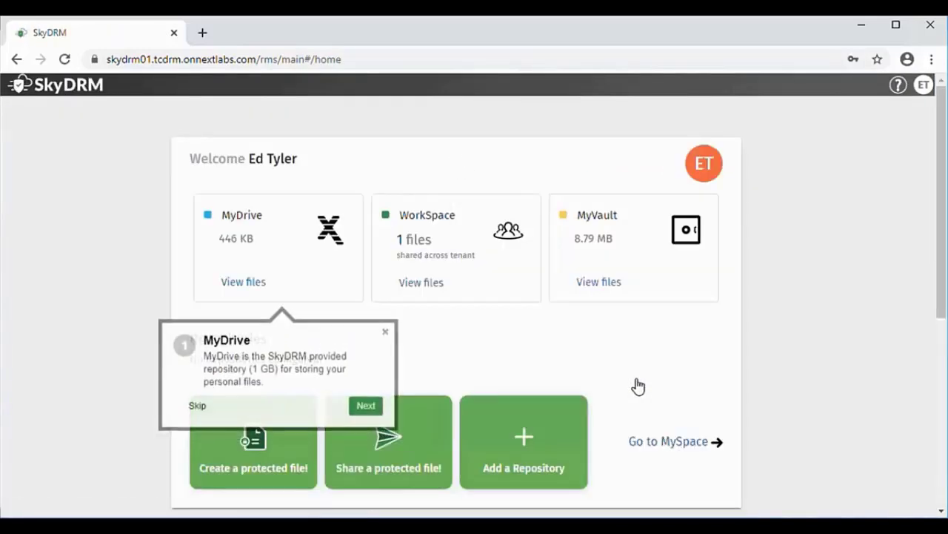
# Dismiss the MyDrive tour, open Engine Tranmission 100's TM_ASSY folder, and show the front case file's actions.
pyautogui.click(386, 331)
pyautogui.moveTo(944, 180); pyautogui.dragTo(945, 402)
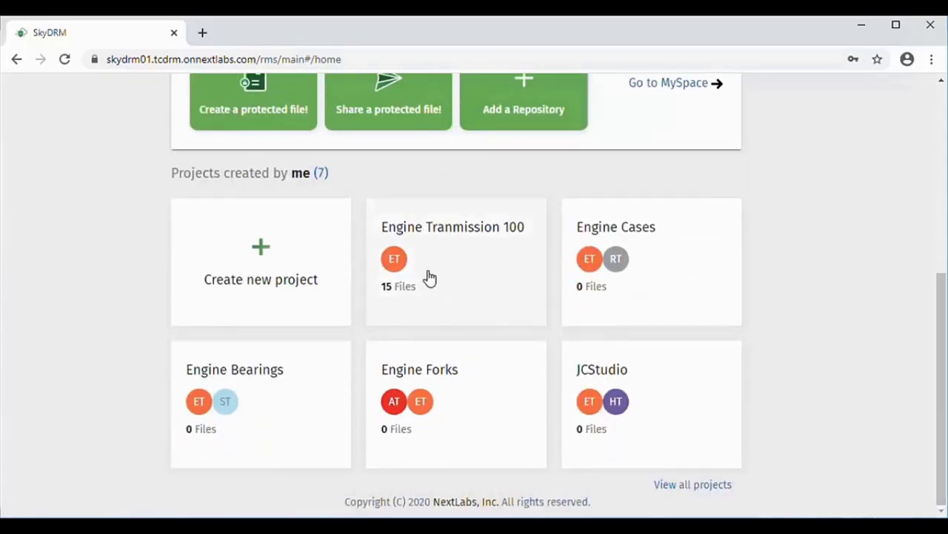
pyautogui.click(429, 248)
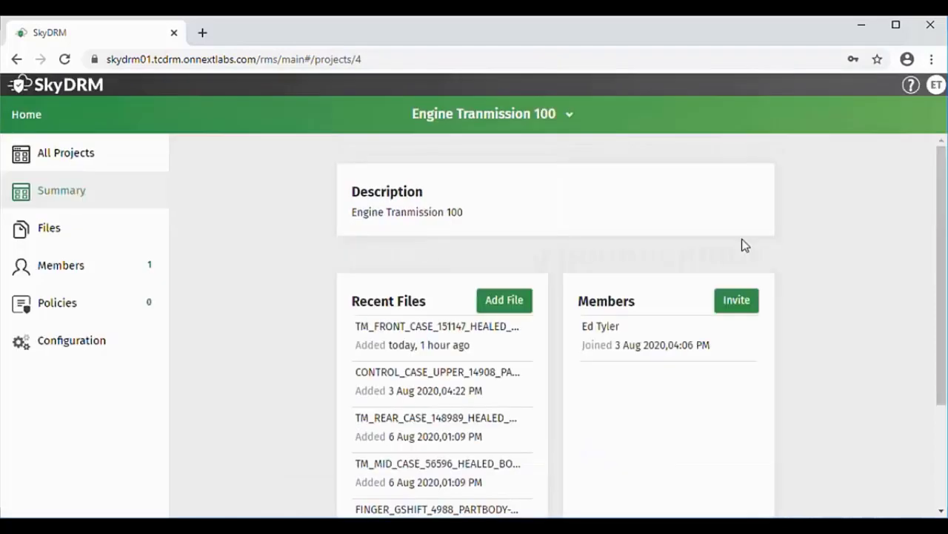
pyautogui.moveTo(940, 215); pyautogui.dragTo(934, 239)
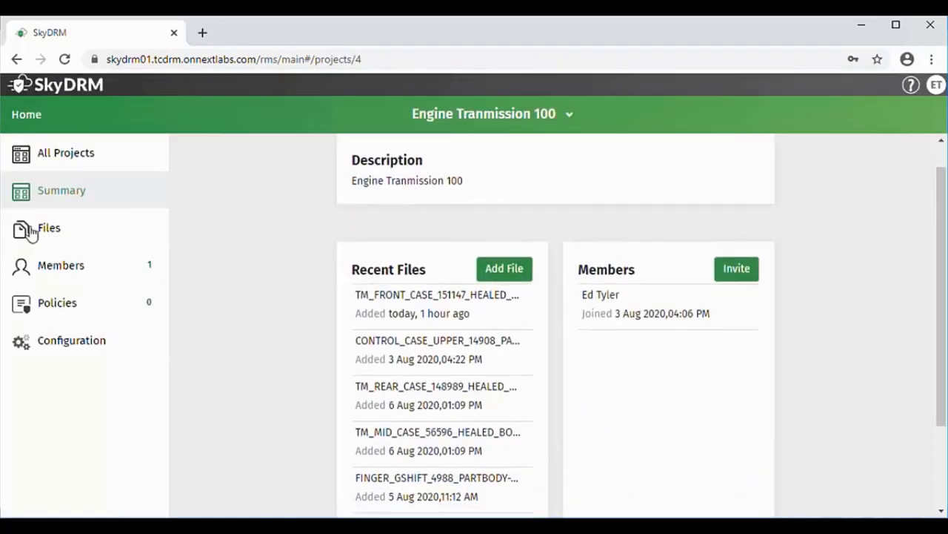
pyautogui.click(54, 234)
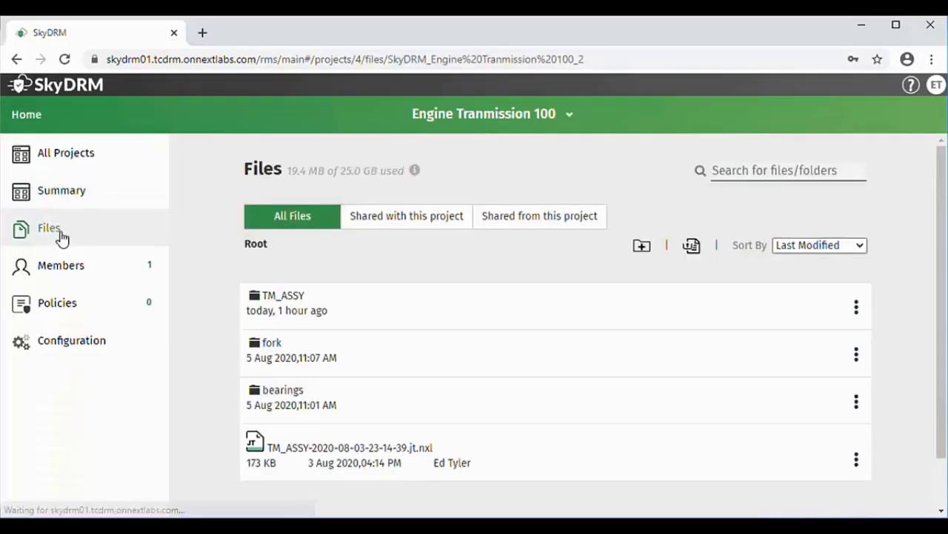
pyautogui.click(285, 298)
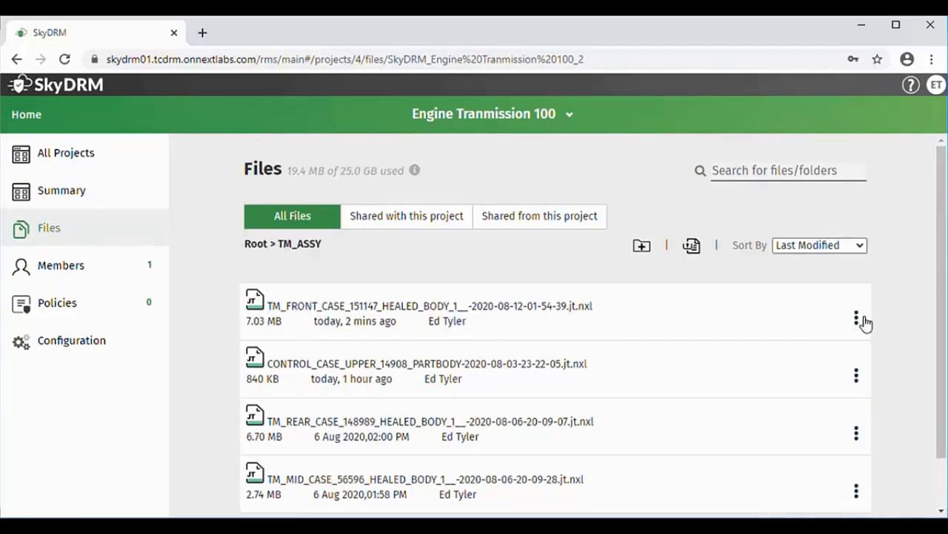
pyautogui.click(858, 321)
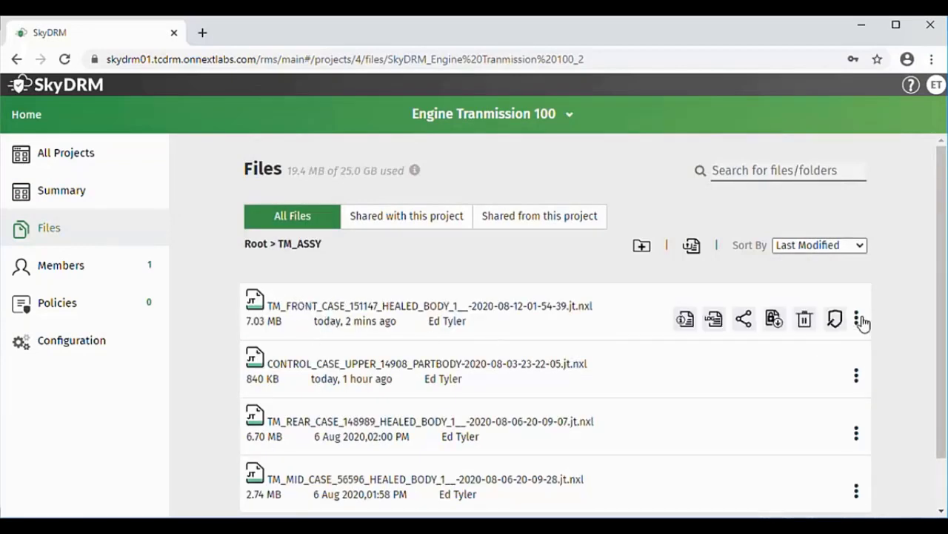
# Review TM_FRONT_CASE's activity log, then bring up its sharing settings.
pyautogui.click(713, 320)
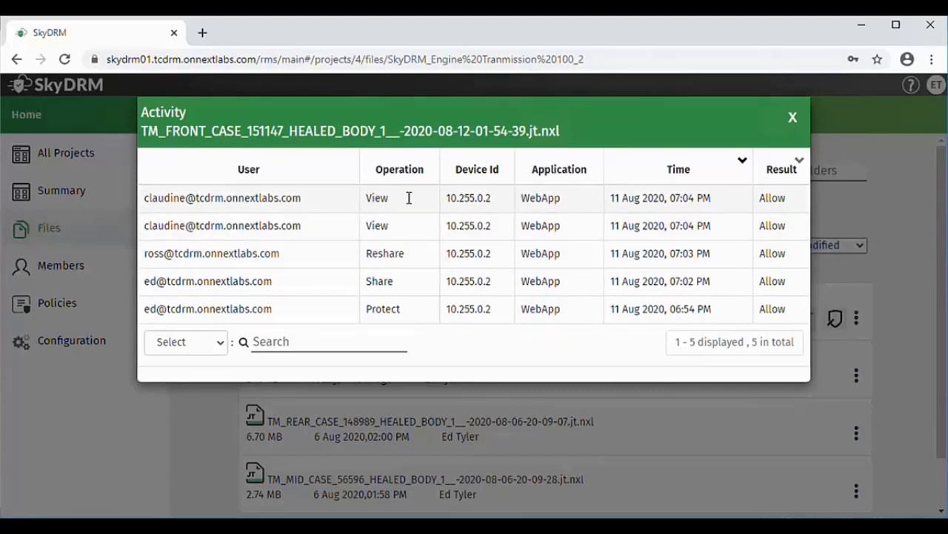
pyautogui.click(793, 119)
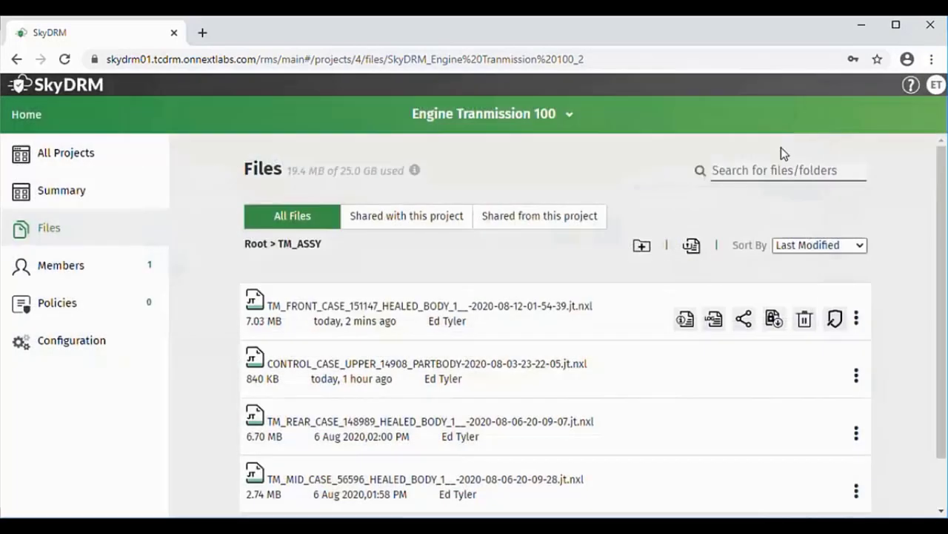
pyautogui.click(746, 320)
# Remove SubContract for Engine Case and Engine Cases from TM_FRONT_CASE's sharing, update, and close the panel.
pyautogui.moveTo(945, 208); pyautogui.dragTo(925, 413)
pyautogui.moveTo(888, 339); pyautogui.dragTo(885, 434)
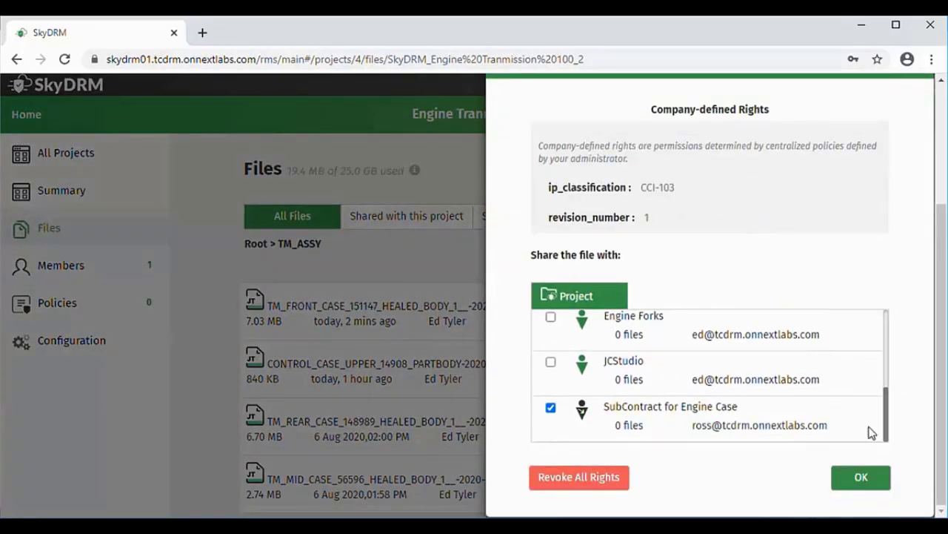
pyautogui.click(552, 411)
pyautogui.moveTo(884, 410); pyautogui.dragTo(887, 373)
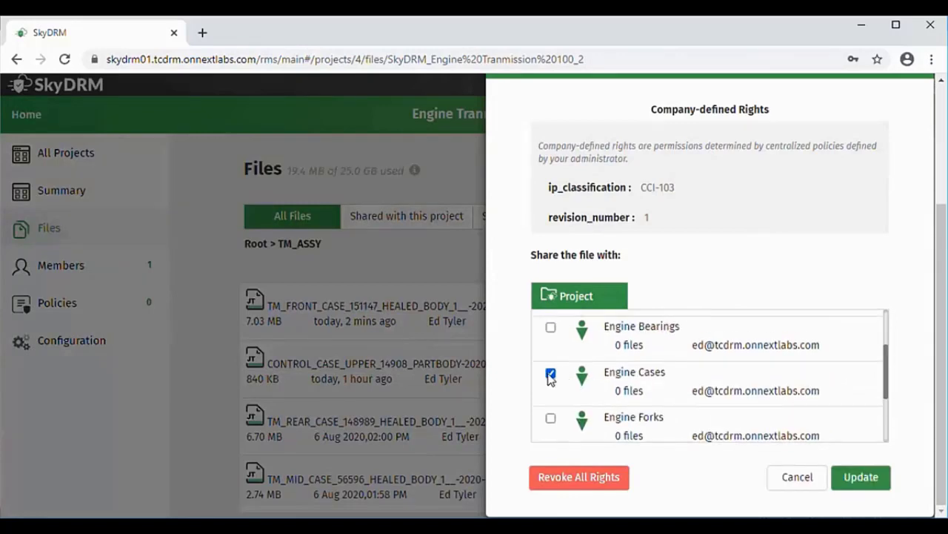
pyautogui.click(859, 476)
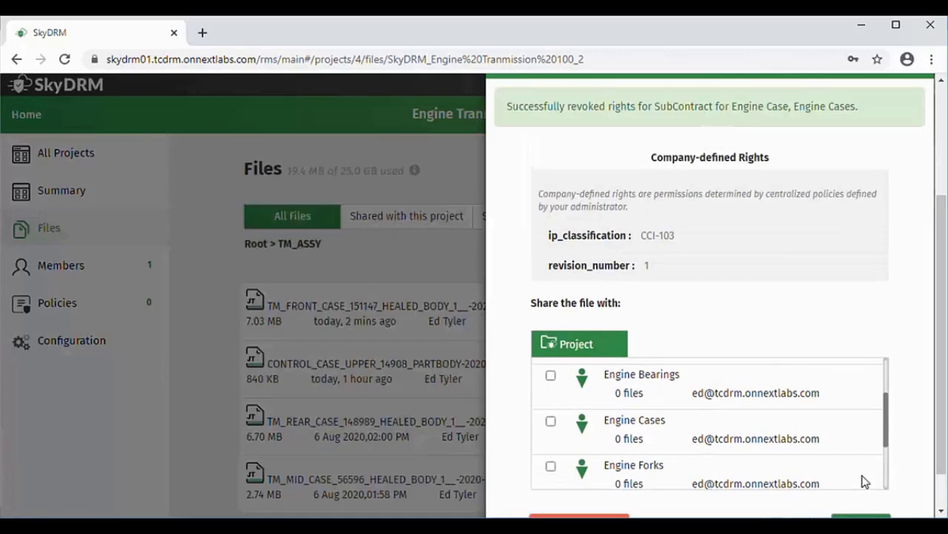
pyautogui.scroll(1, 911, 148)
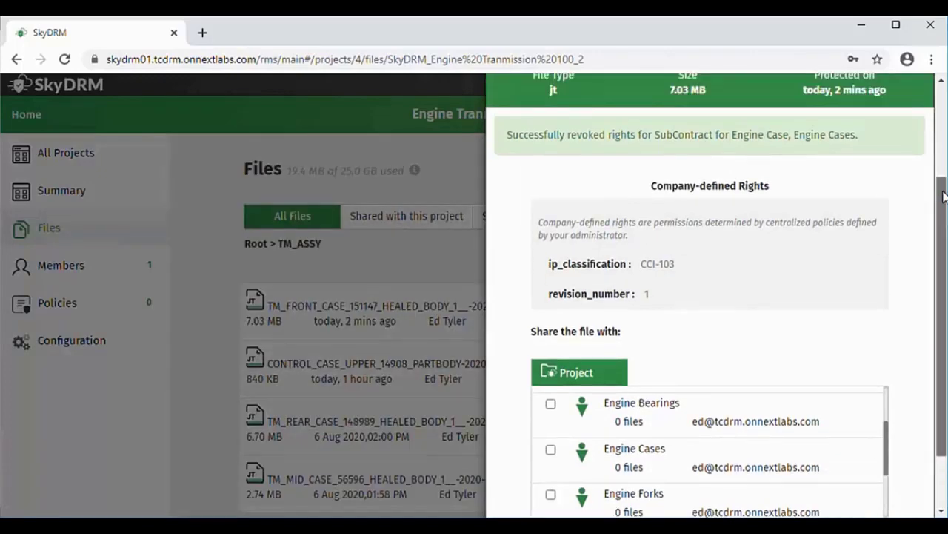
pyautogui.scroll(1, 919, 104)
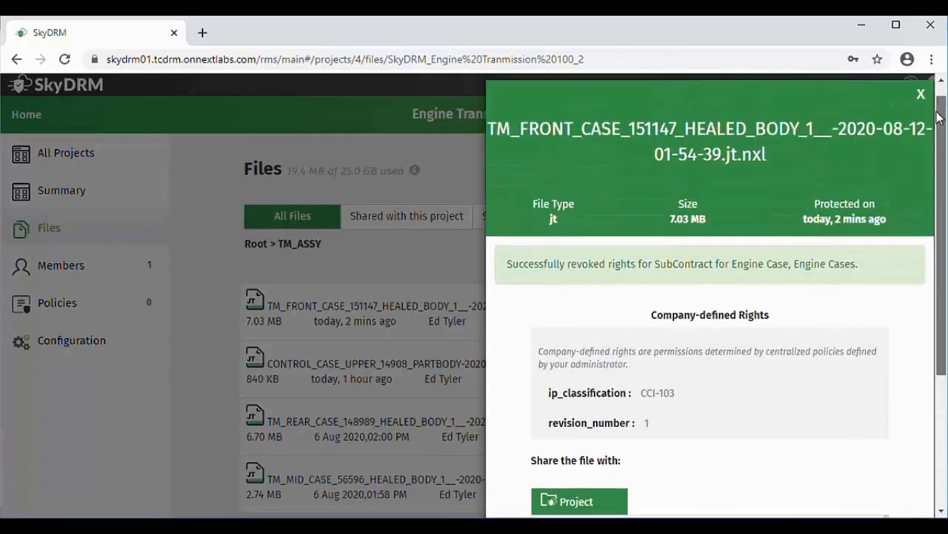
pyautogui.click(919, 98)
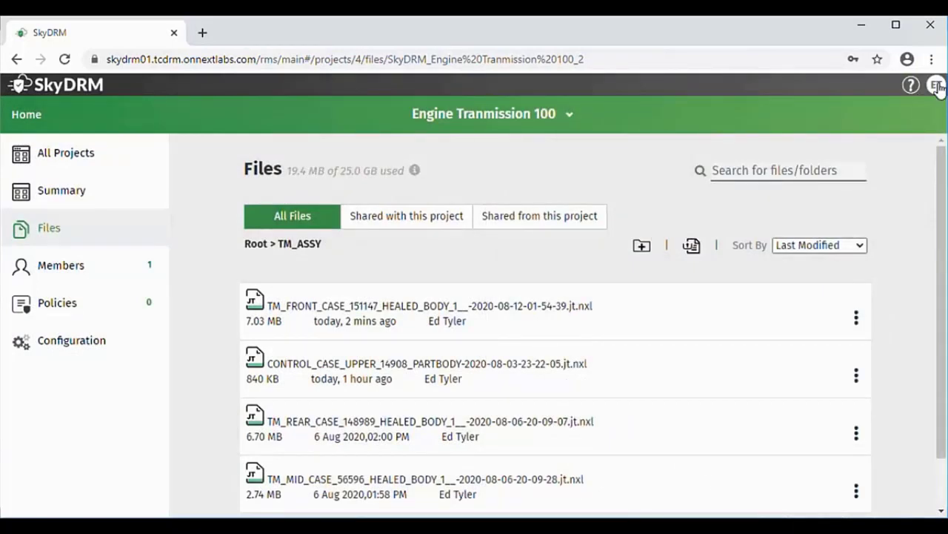
# From All Projects, list Engine Cases' files shared with this project to confirm TM_FRONT_CASE is gone.
pyautogui.click(73, 156)
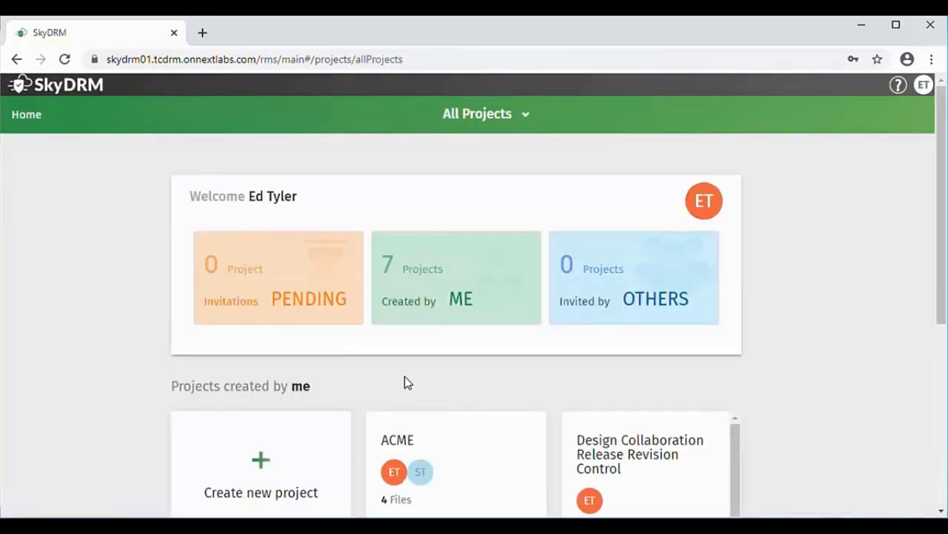
pyautogui.click(944, 358)
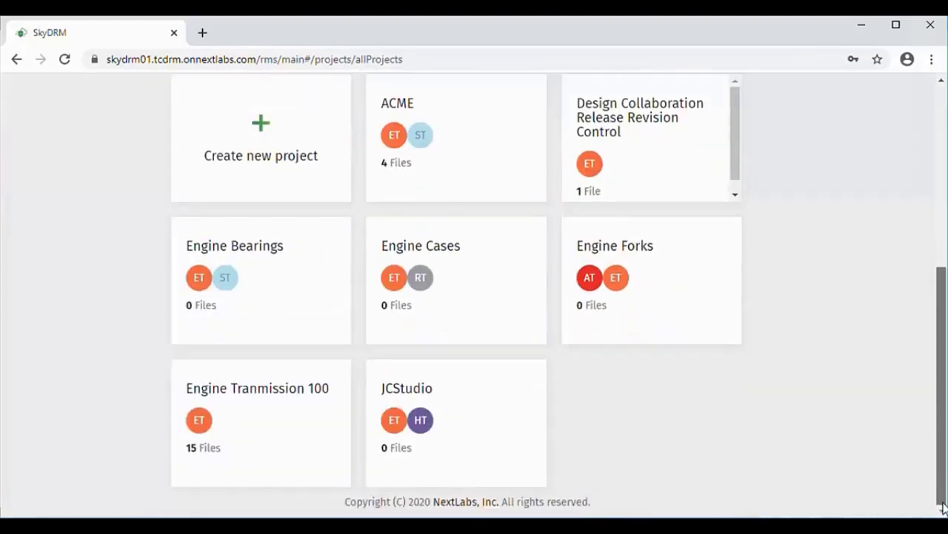
pyautogui.click(470, 267)
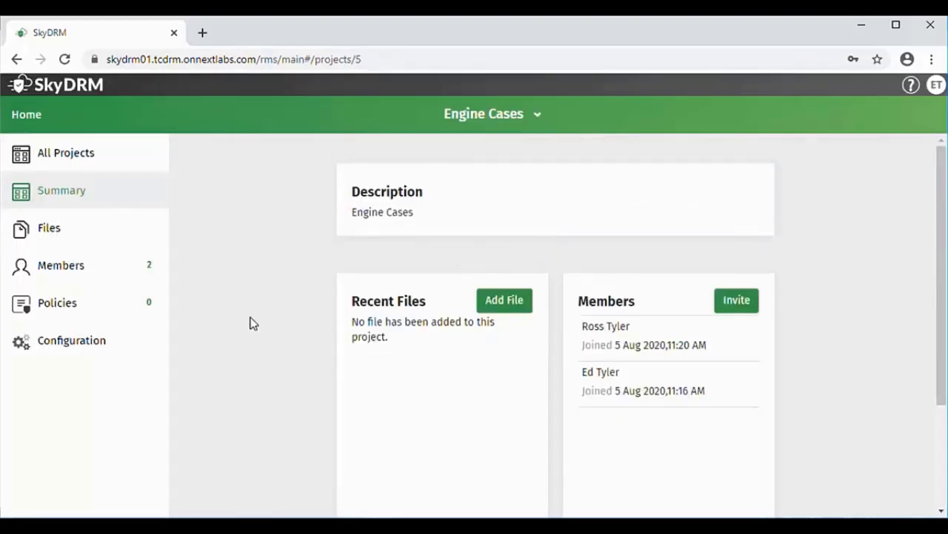
pyautogui.click(63, 231)
pyautogui.click(403, 220)
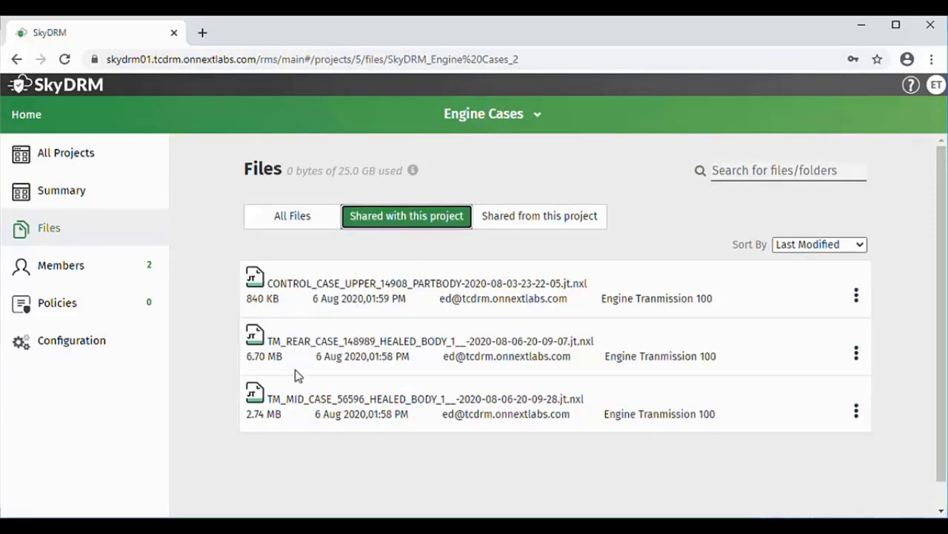
# Log out of the owner's account and start entering the next member's username.
pyautogui.click(937, 85)
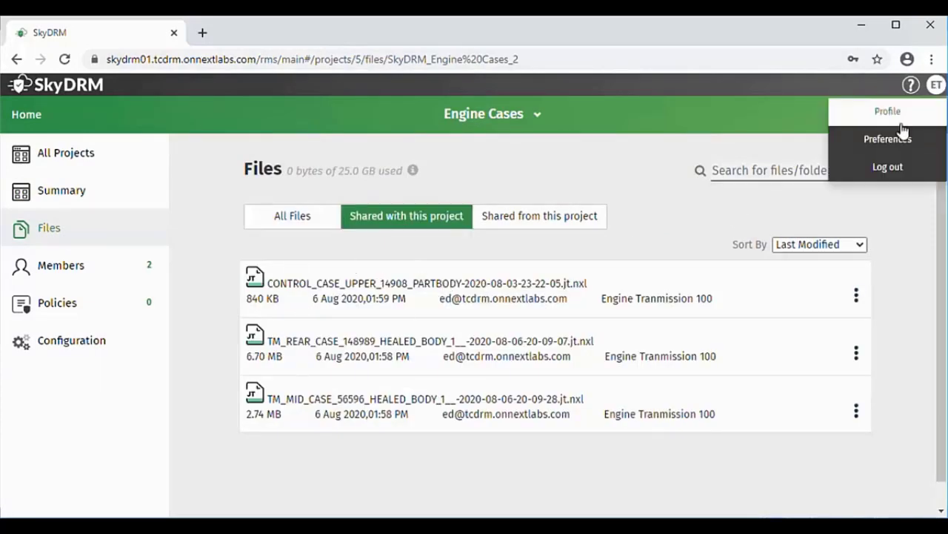
pyautogui.click(896, 172)
pyautogui.click(610, 253)
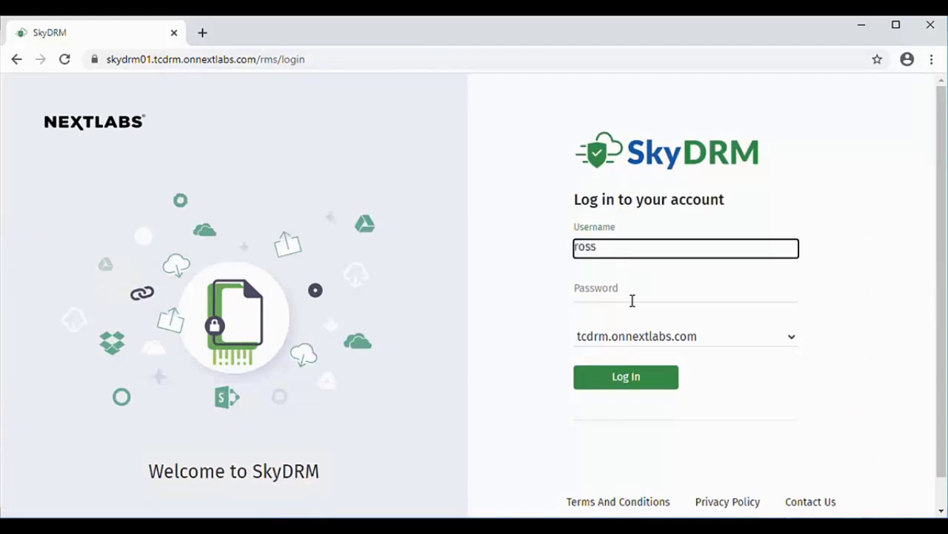
# Sign in as the second member and check Engine Cases' shared files for TM_FRONT_CASE.
pyautogui.click(635, 299)
pyautogui.hotkey('ctrl', 'v')
pyautogui.click(629, 379)
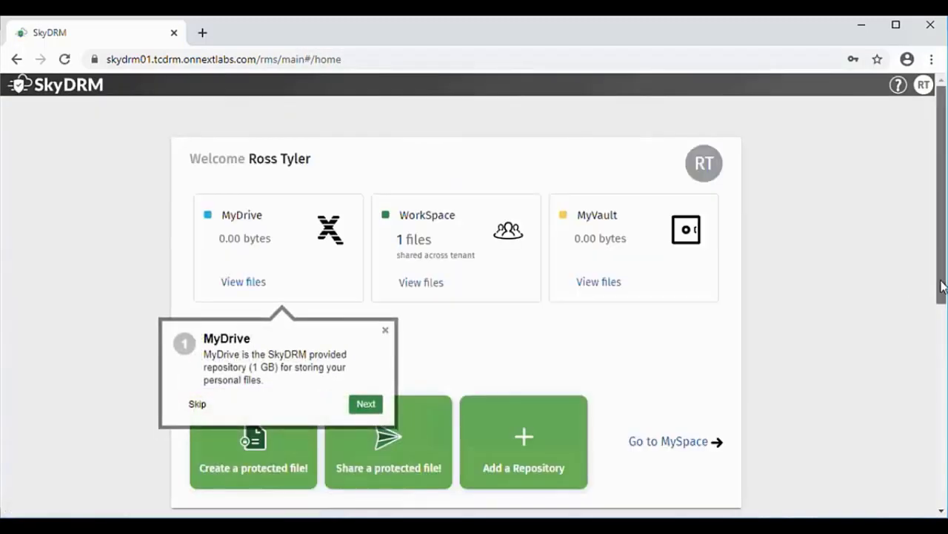
pyautogui.scroll(-5, 945, 275)
pyautogui.click(260, 447)
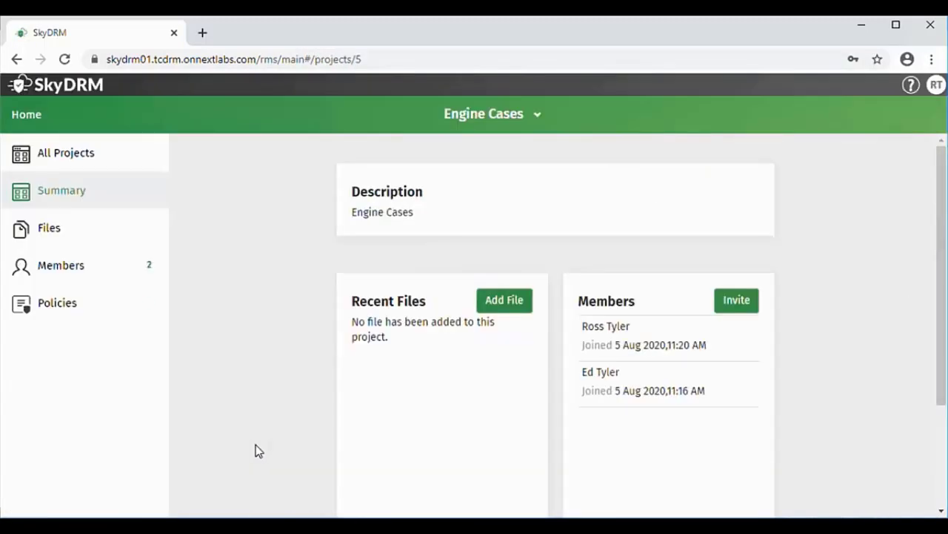
pyautogui.click(58, 237)
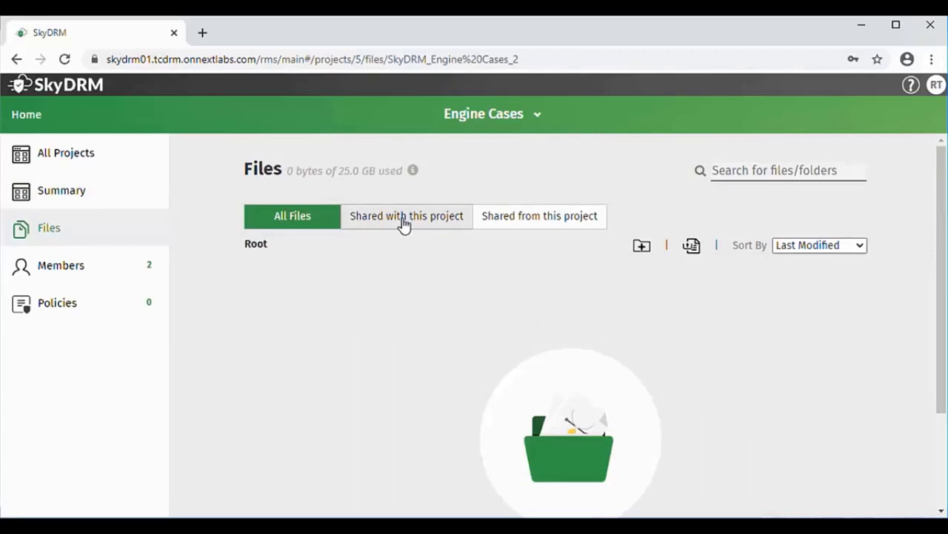
pyautogui.click(406, 224)
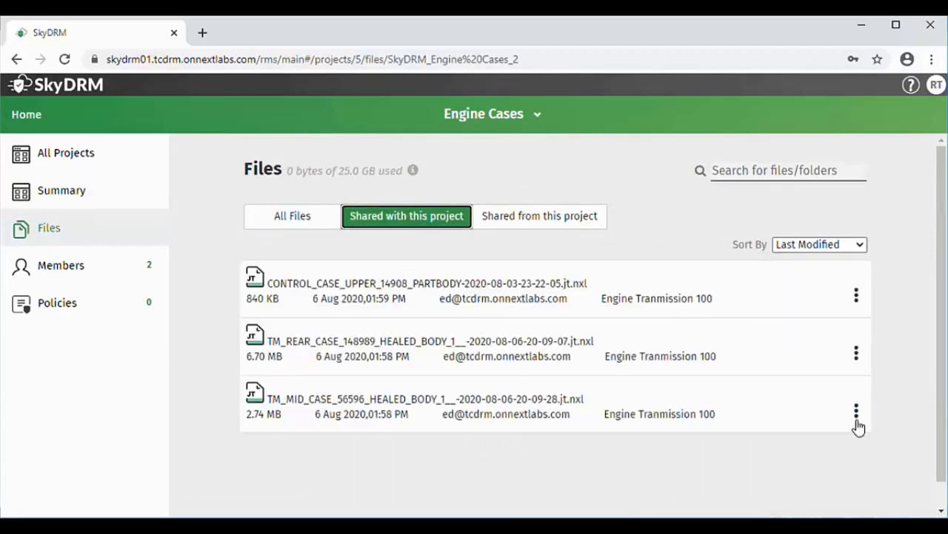
# Log out of this member's account and begin entering the third member's username.
pyautogui.click(937, 85)
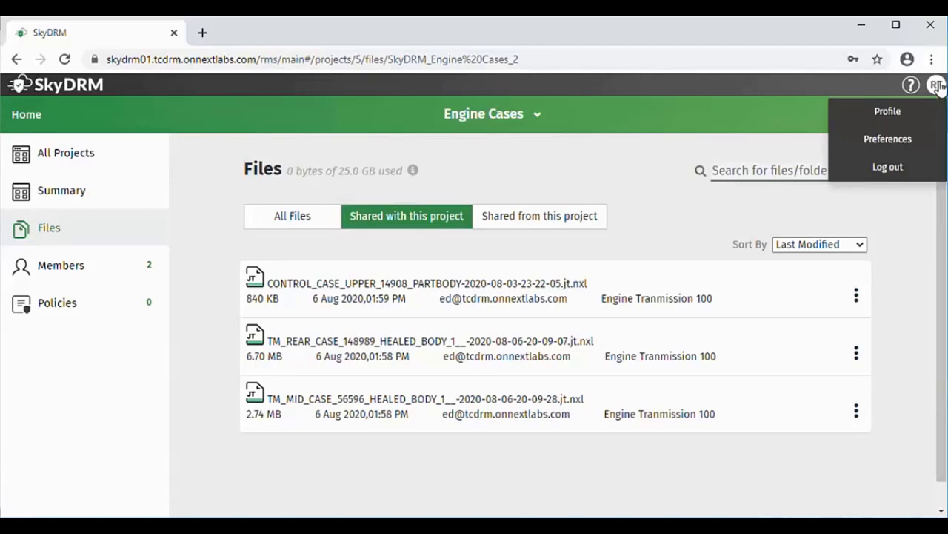
pyautogui.click(892, 166)
pyautogui.click(672, 253)
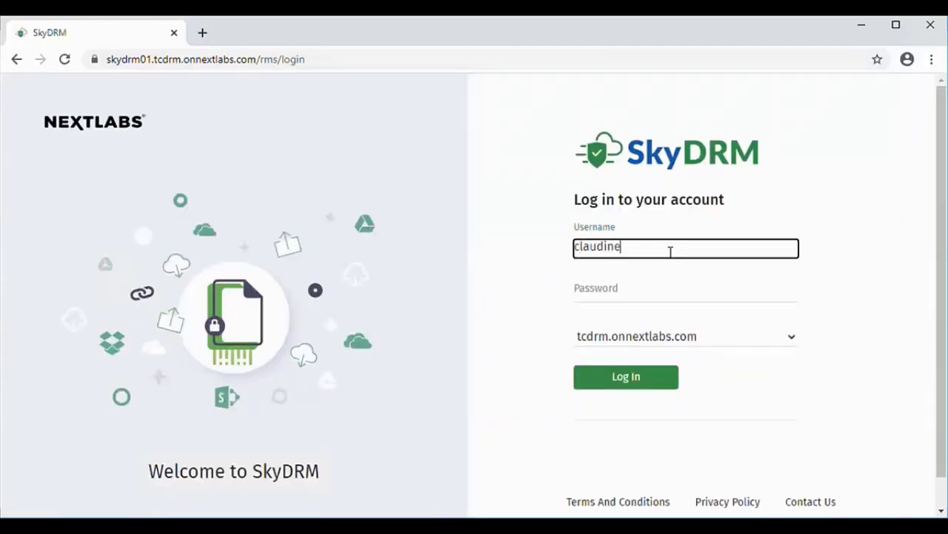
# Finish signing in as the third member using the pasted password.
pyautogui.click(611, 295)
pyautogui.hotkey('ctrl', 'v')
pyautogui.click(630, 376)
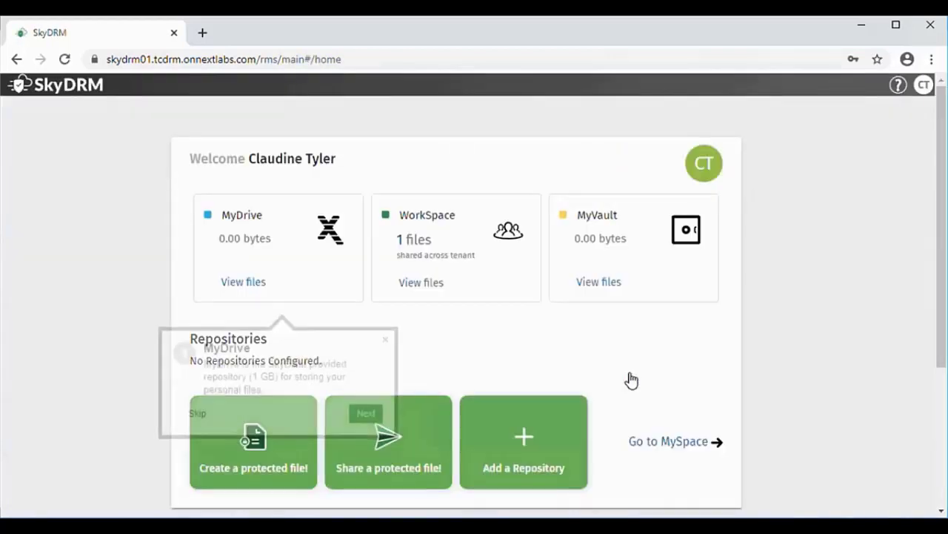
# Dismiss the tour, confirm SubContract for Engine Case has no shared files, and log out.
pyautogui.click(385, 332)
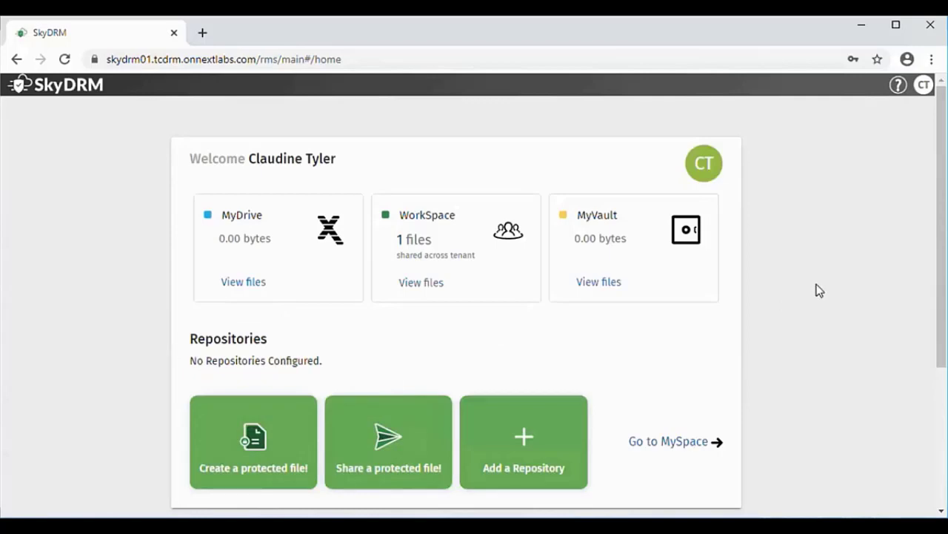
pyautogui.moveTo(942, 314); pyautogui.dragTo(898, 466)
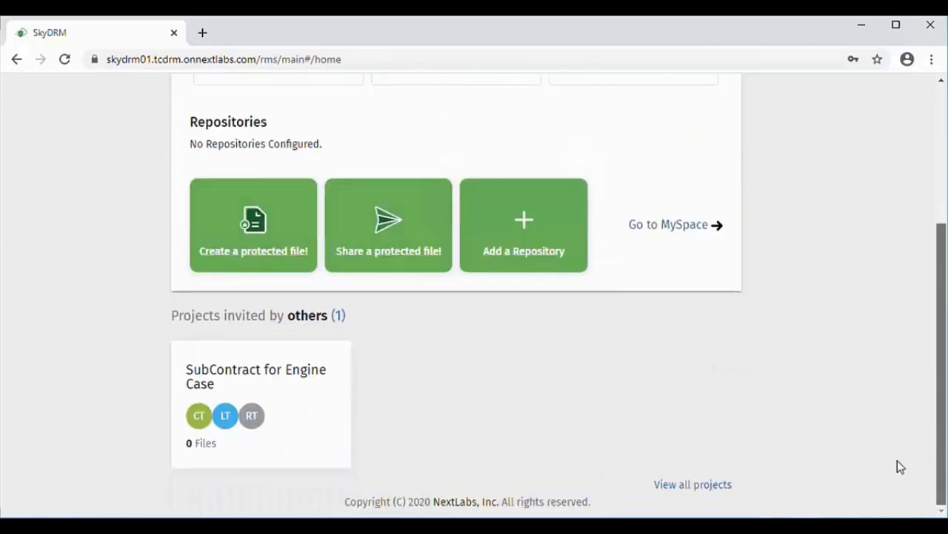
pyautogui.click(274, 376)
pyautogui.click(49, 233)
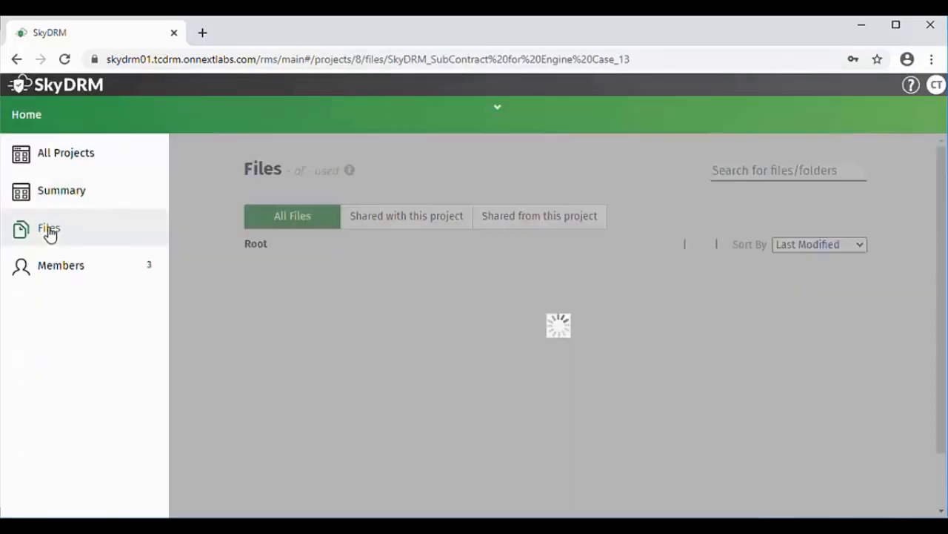
pyautogui.click(390, 216)
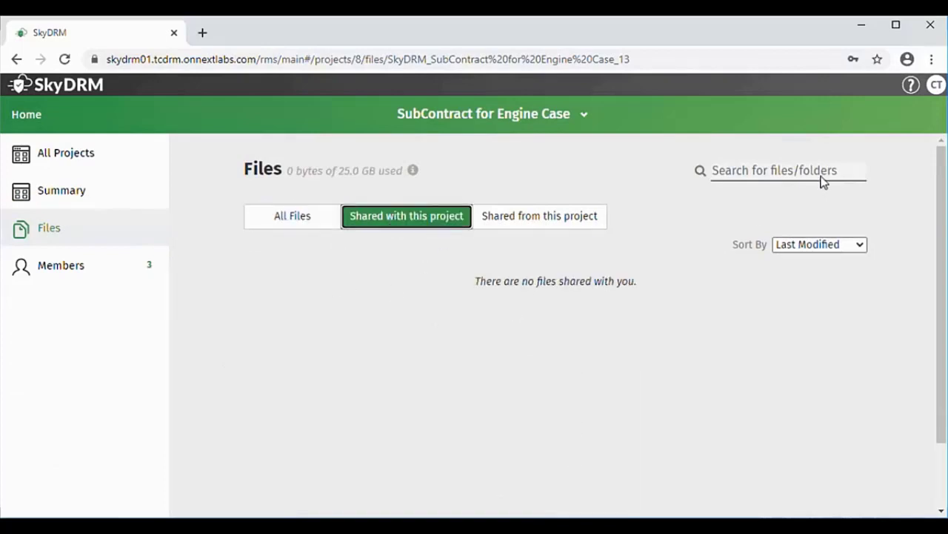
pyautogui.click(938, 86)
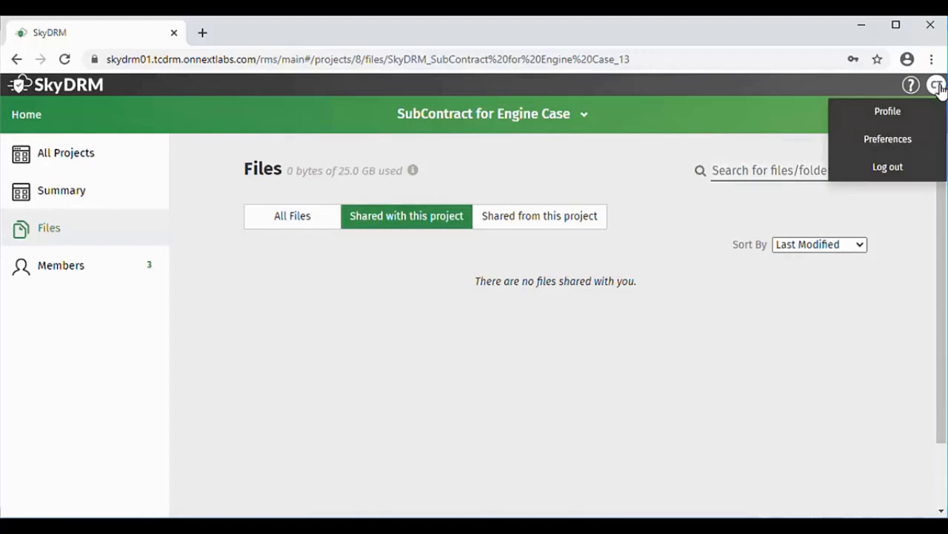
pyautogui.click(889, 169)
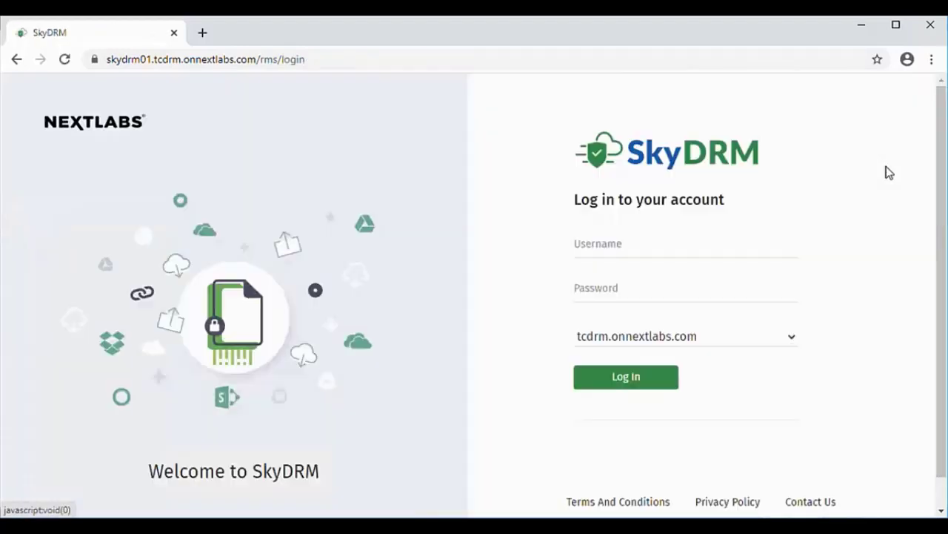